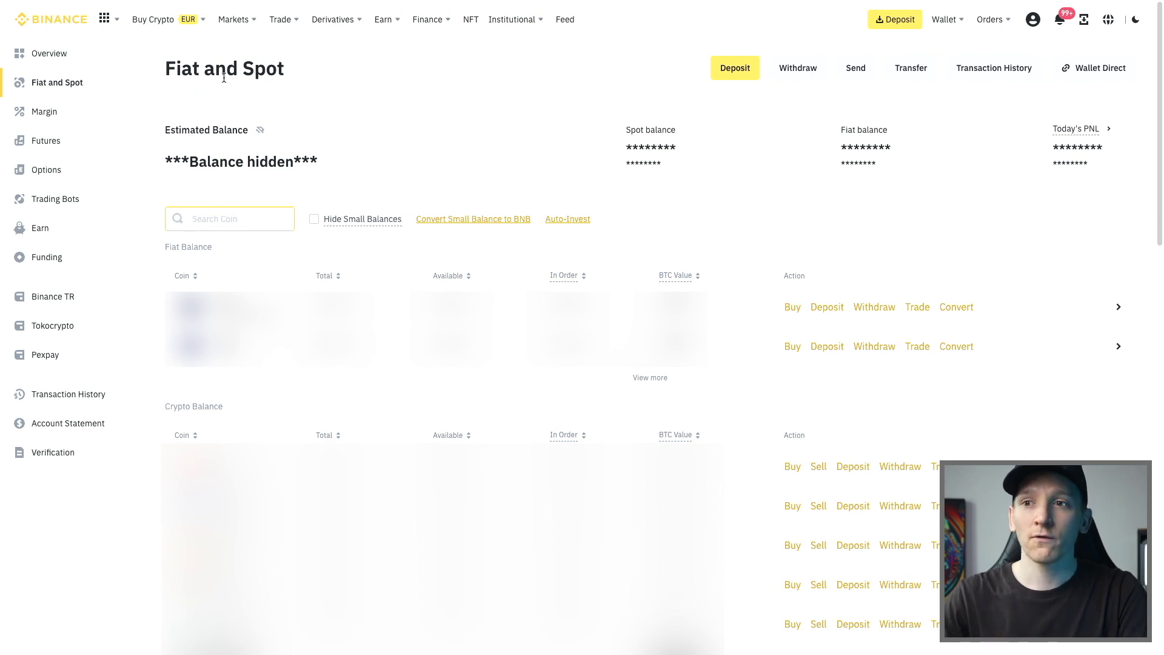
Step: Find BTC among the Fiat and Spot wallet balances and open the withdrawal form for Bitcoin
{"action": "left_click_drag", "start_coordinate": [179, 71], "coordinate": [278, 82]}
{"action": "left_click", "coordinate": [271, 71]}
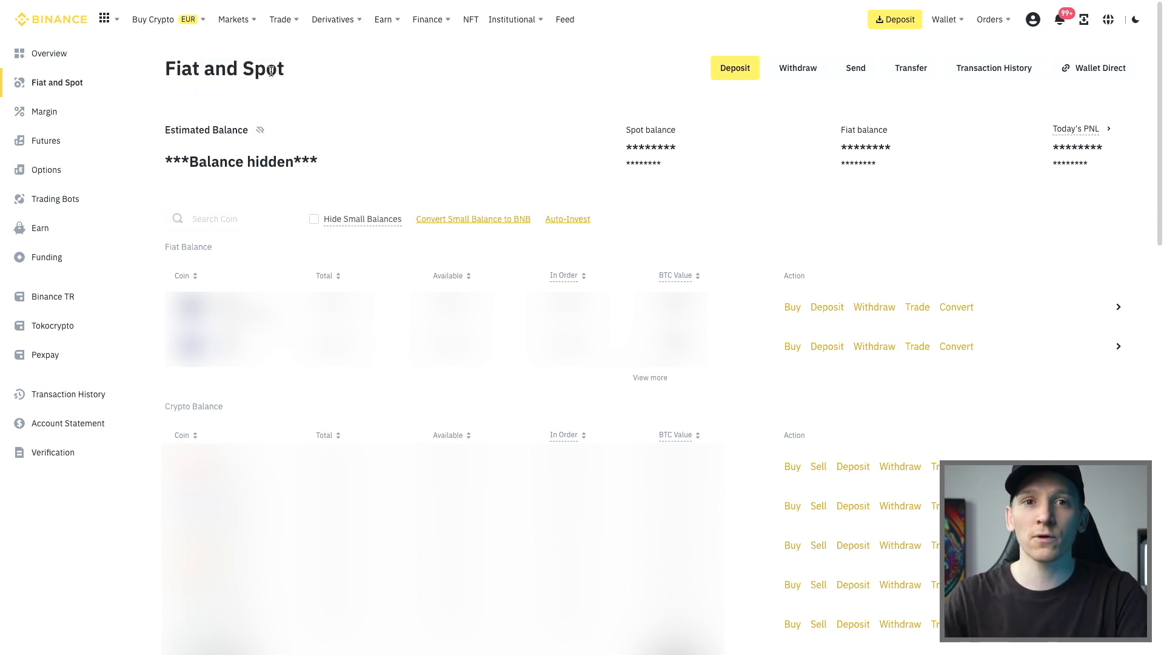
{"action": "left_click", "coordinate": [236, 222]}
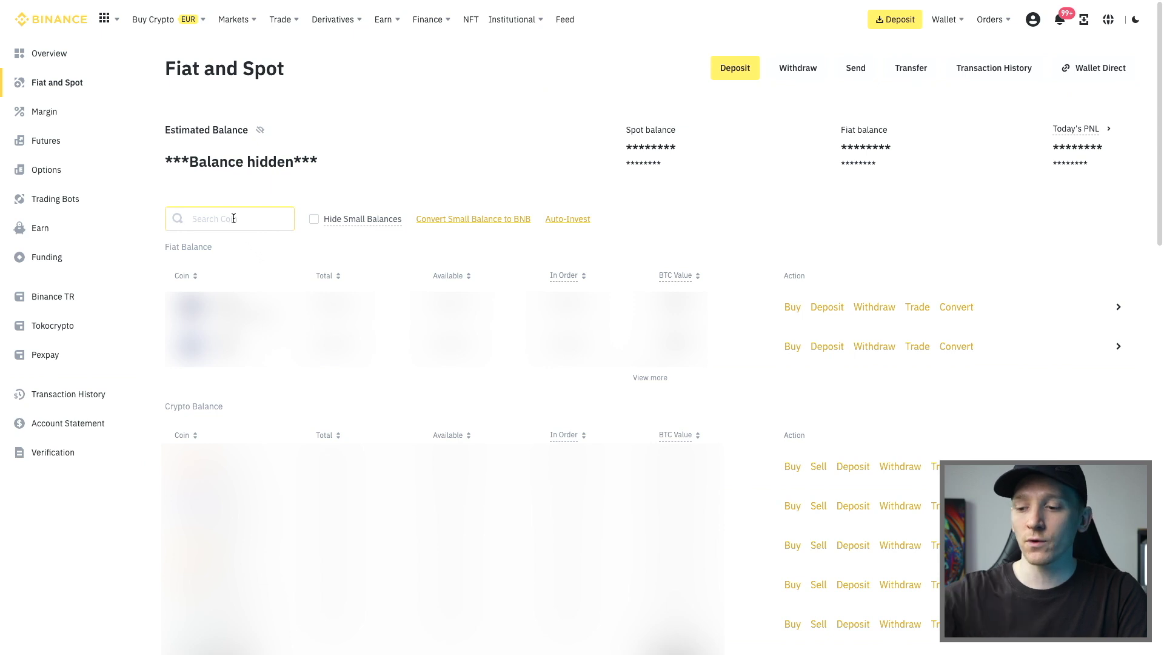
{"action": "type", "text": "btc"}
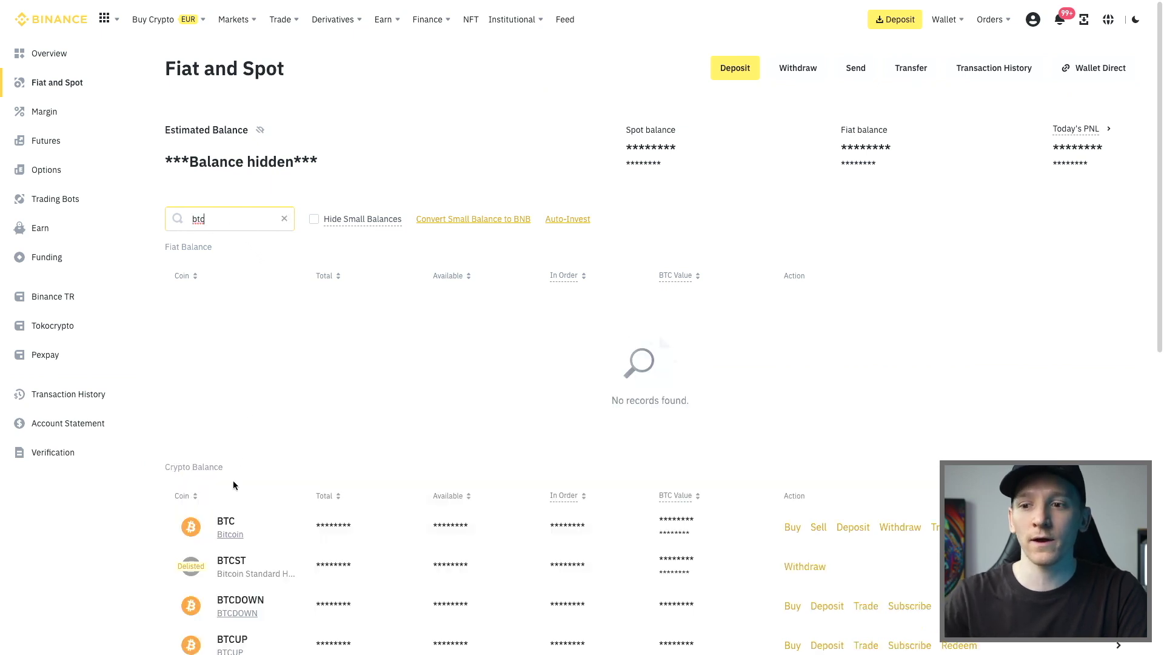
{"action": "left_click", "coordinate": [900, 528]}
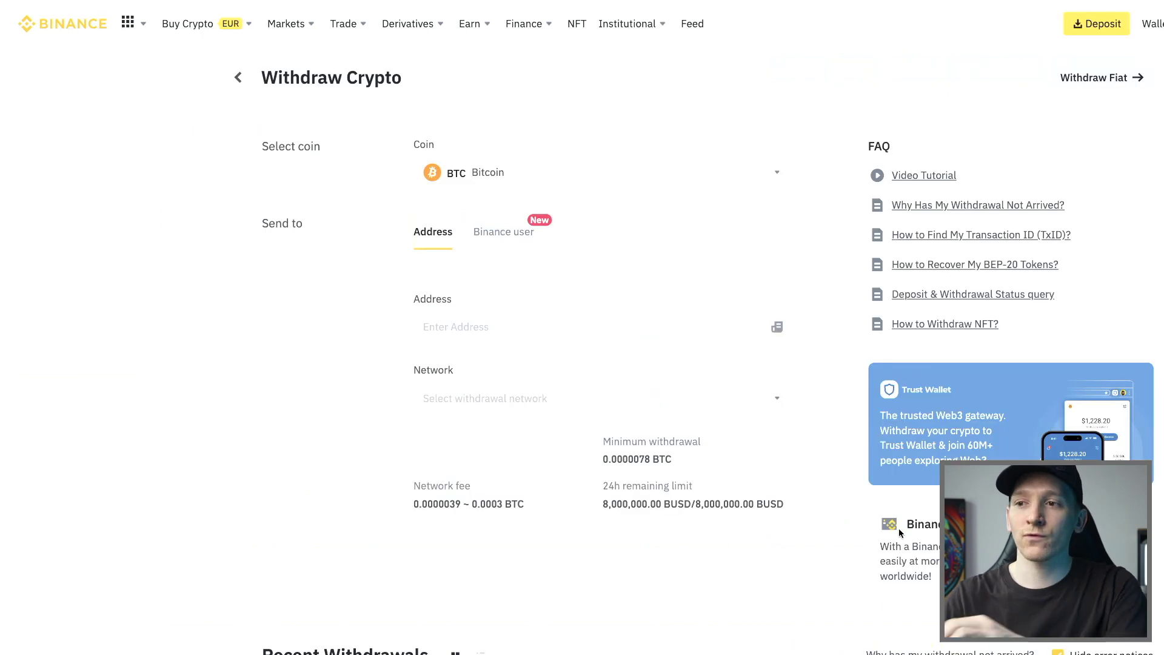
Step: Copy the BTC receive address from the mobile wallet and paste it as the recipient address of the Bitcoin withdrawal on Binance
{"action": "left_click", "coordinate": [451, 337]}
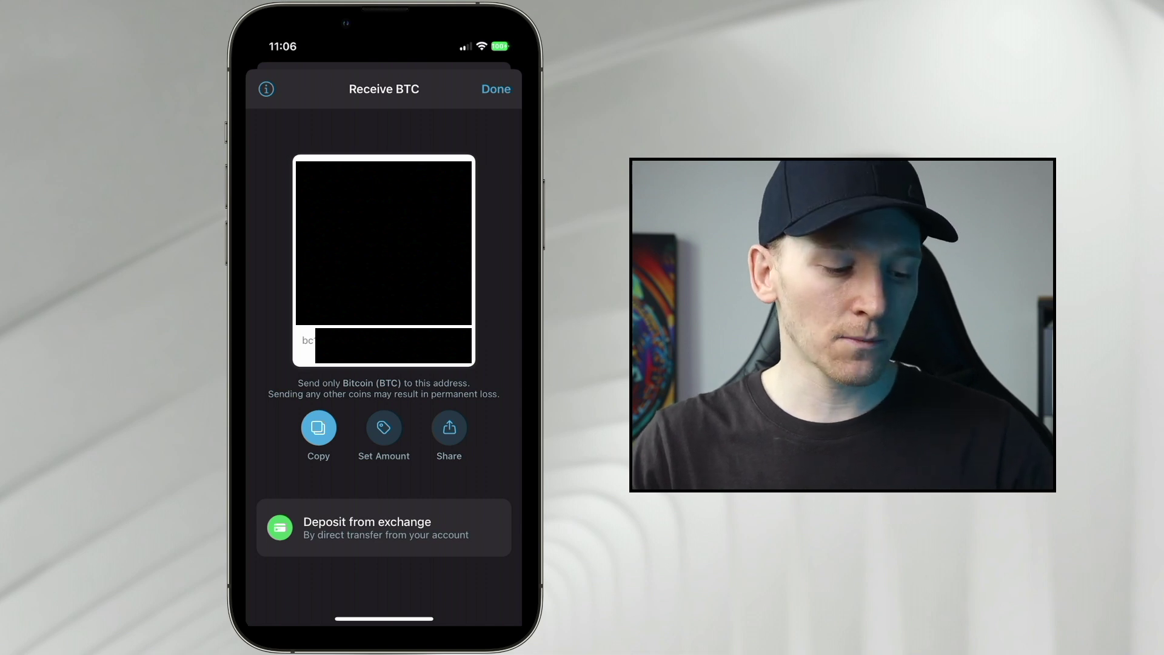
{"action": "left_click", "coordinate": [318, 427]}
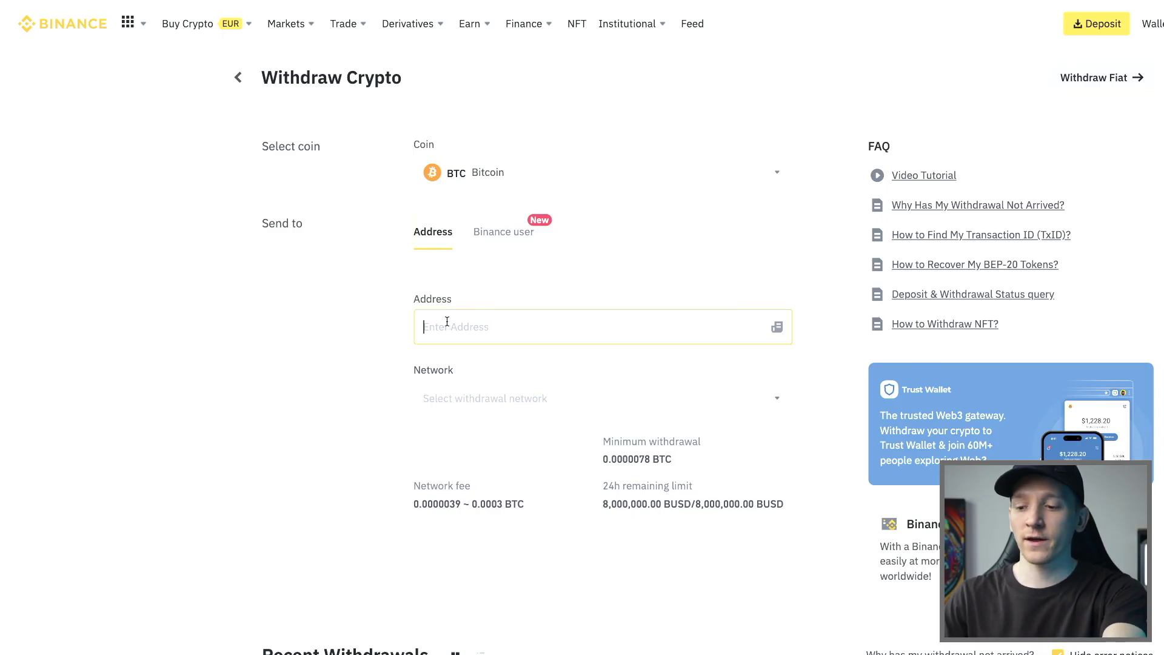
{"action": "key", "text": "ctrl+v"}
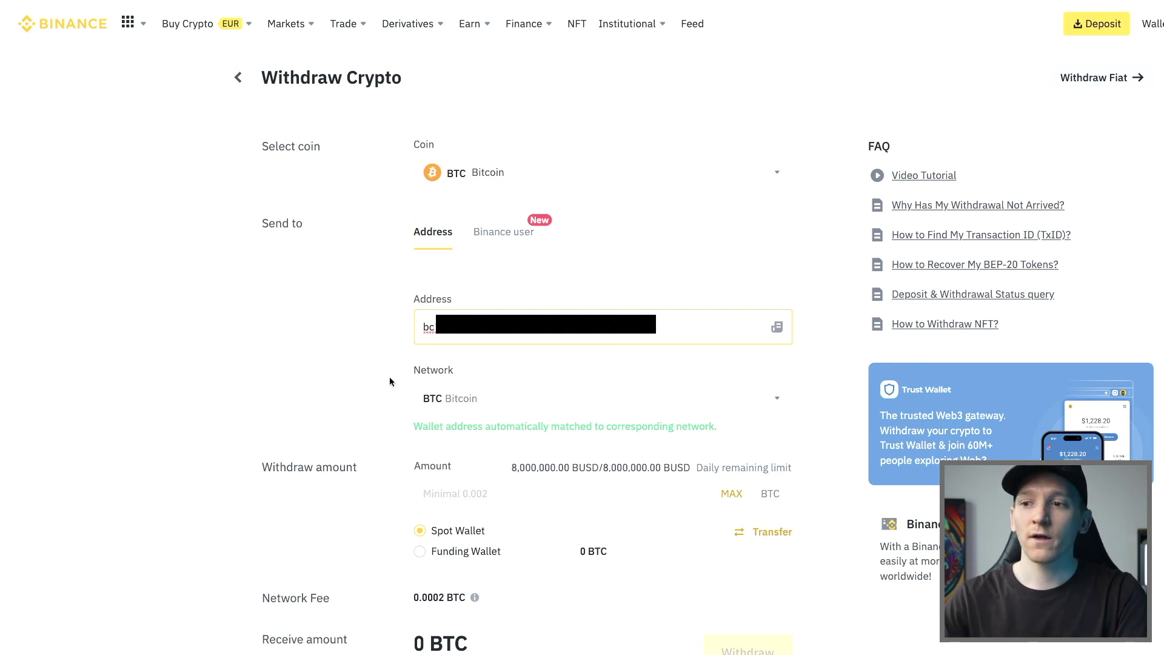
Step: Select the BTC (Bitcoin) network for the withdrawal and acknowledge the withdrawal fee notice
{"action": "left_click", "coordinate": [468, 407]}
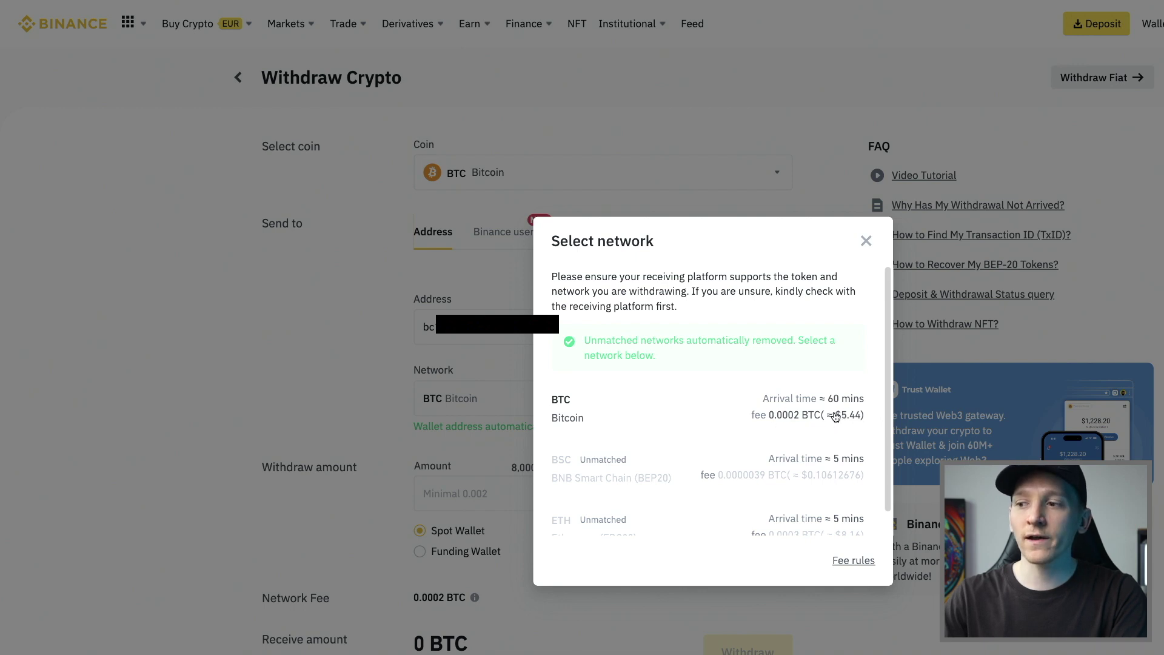
{"action": "left_click", "coordinate": [782, 408]}
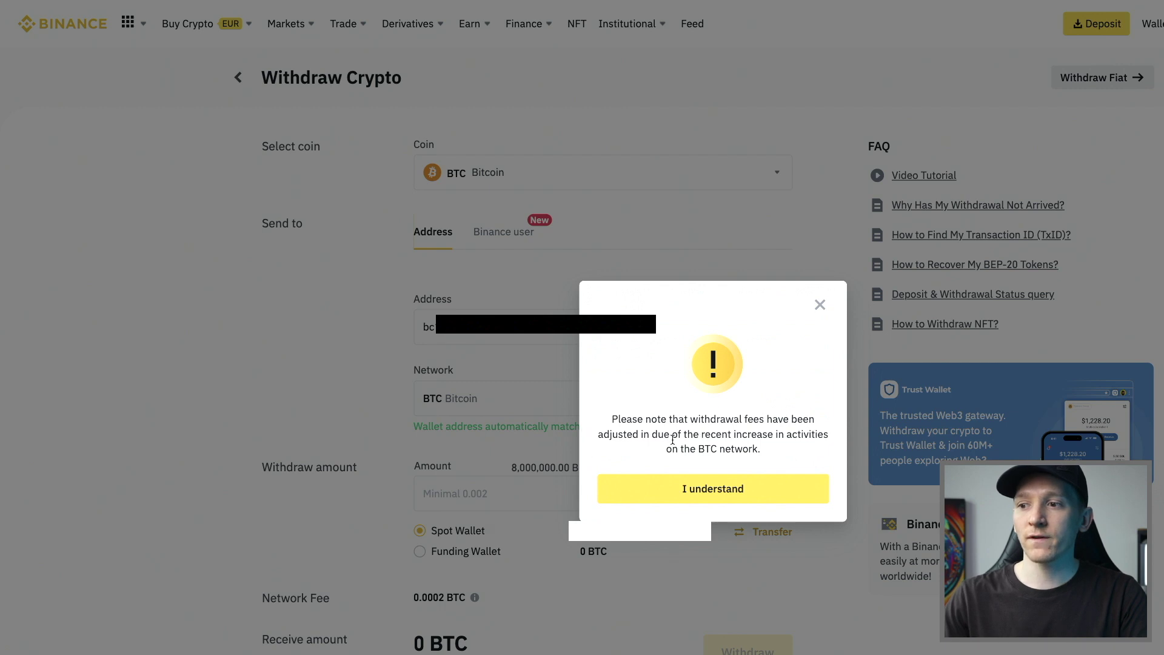
{"action": "left_click", "coordinate": [691, 489]}
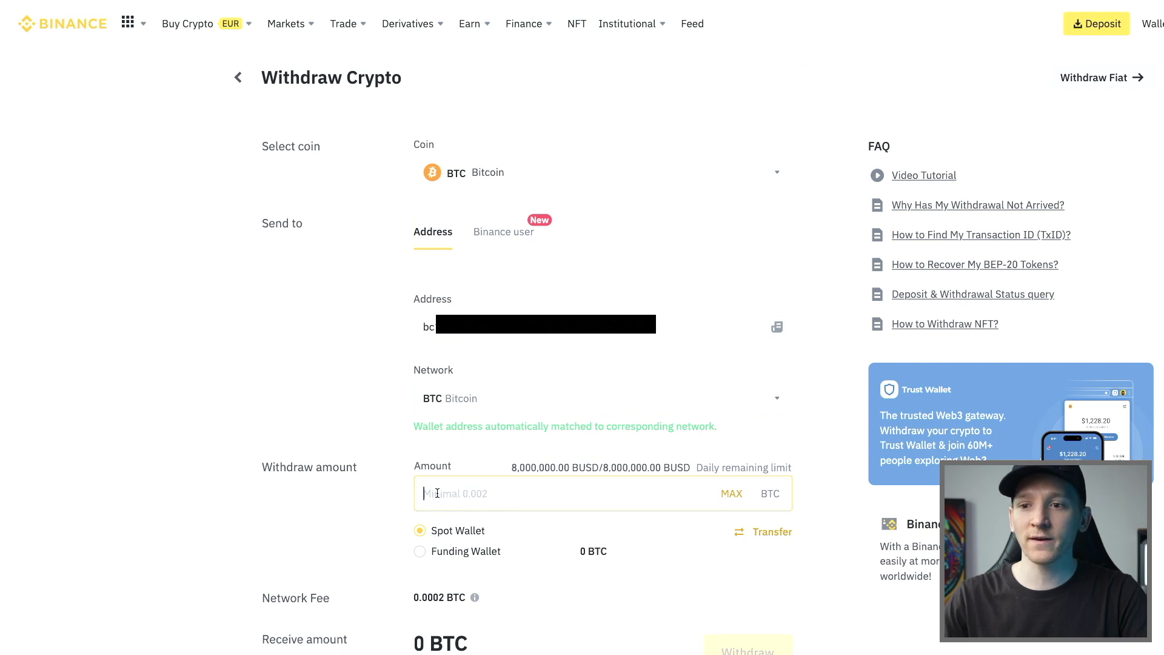
Step: Set the Bitcoin withdrawal amount to 0.0005 BTC and review the network fee and receive amount
{"action": "type", "text": "0.0005"}
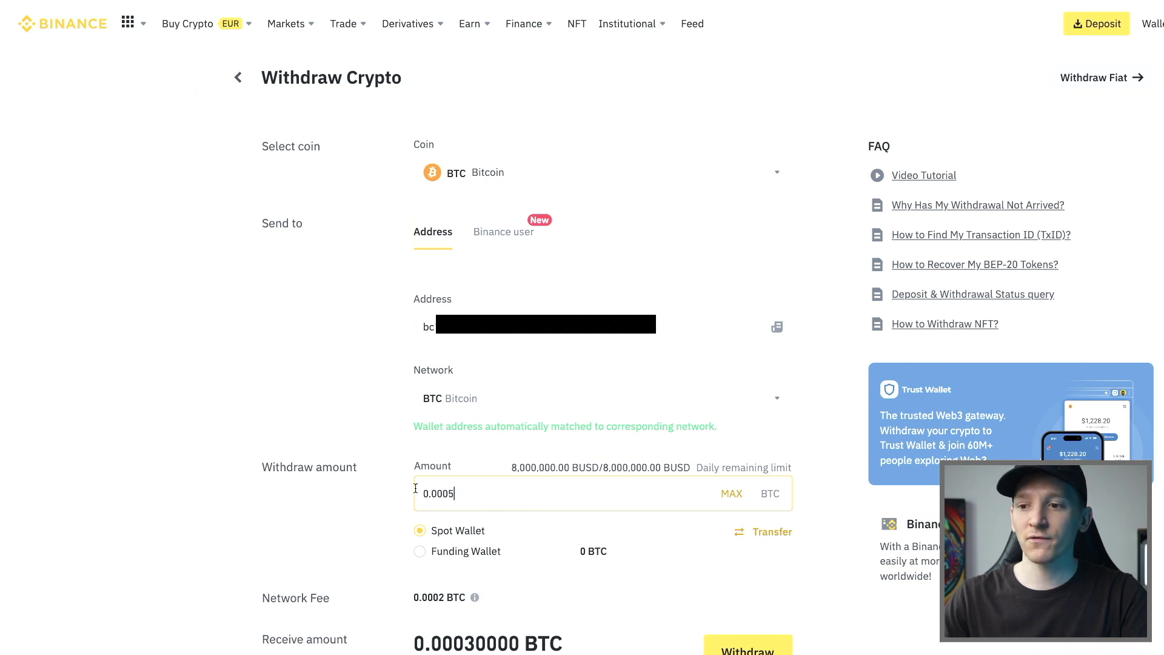
{"action": "scroll", "coordinate": [397, 498], "scroll_direction": "down", "scroll_amount": 1}
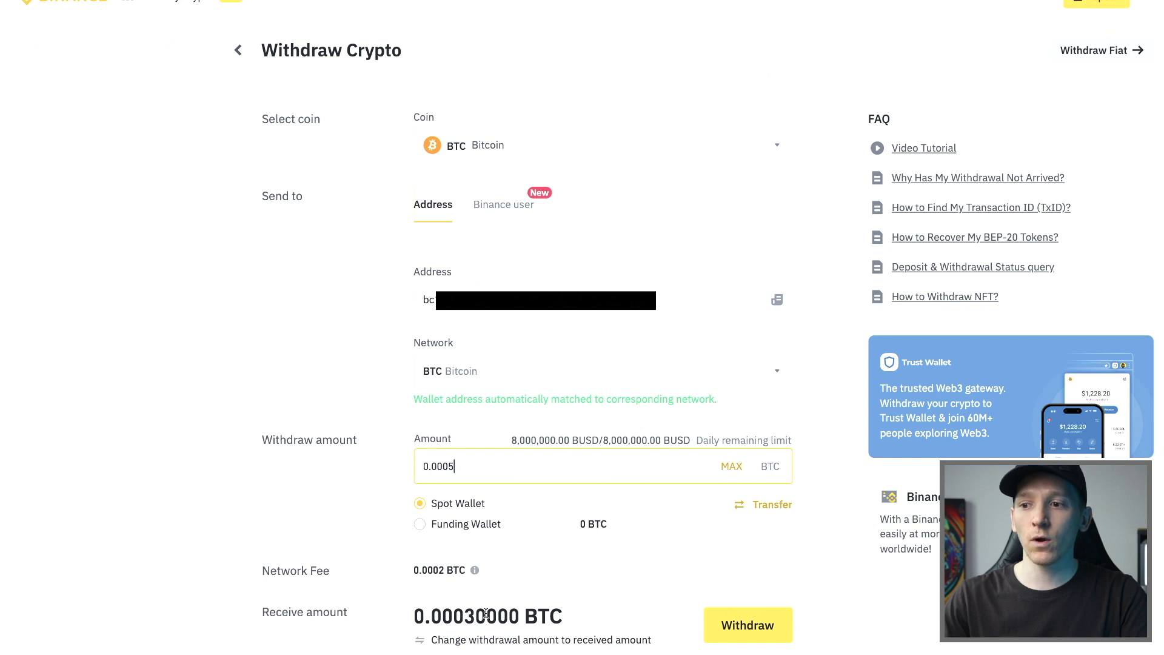
{"action": "scroll", "coordinate": [452, 603], "scroll_direction": "down", "scroll_amount": 1}
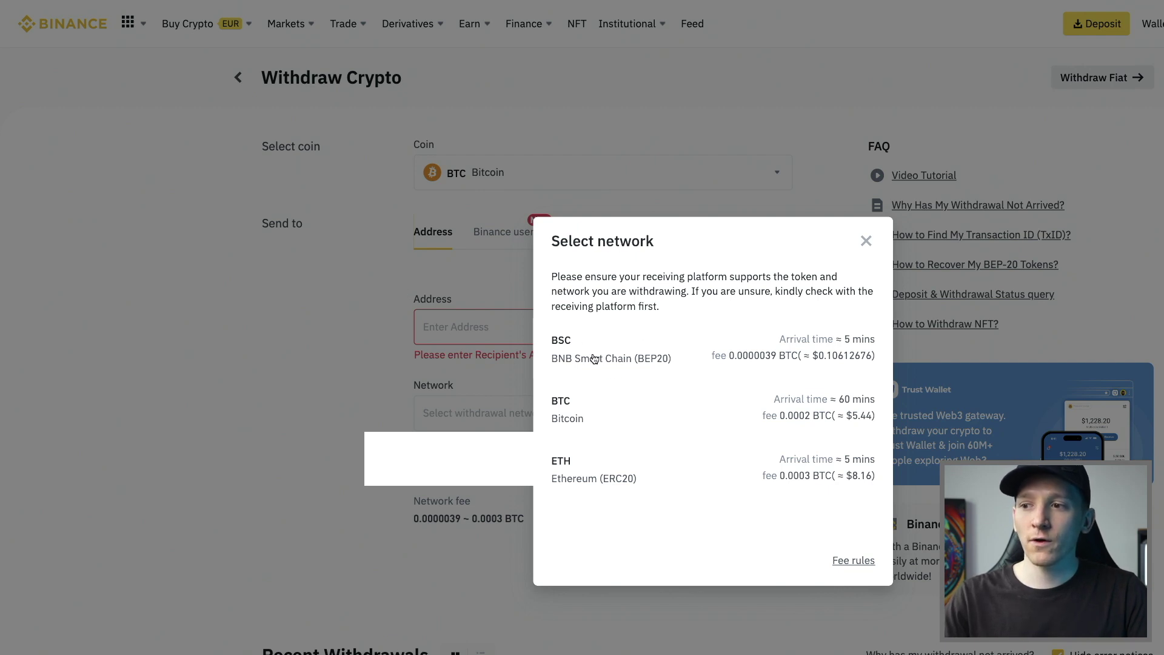
Step: Choose BSC BNB Smart Chain (BEP20) as the network for the BTC withdrawal without an address, and confirm the choice
{"action": "left_click", "coordinate": [613, 353]}
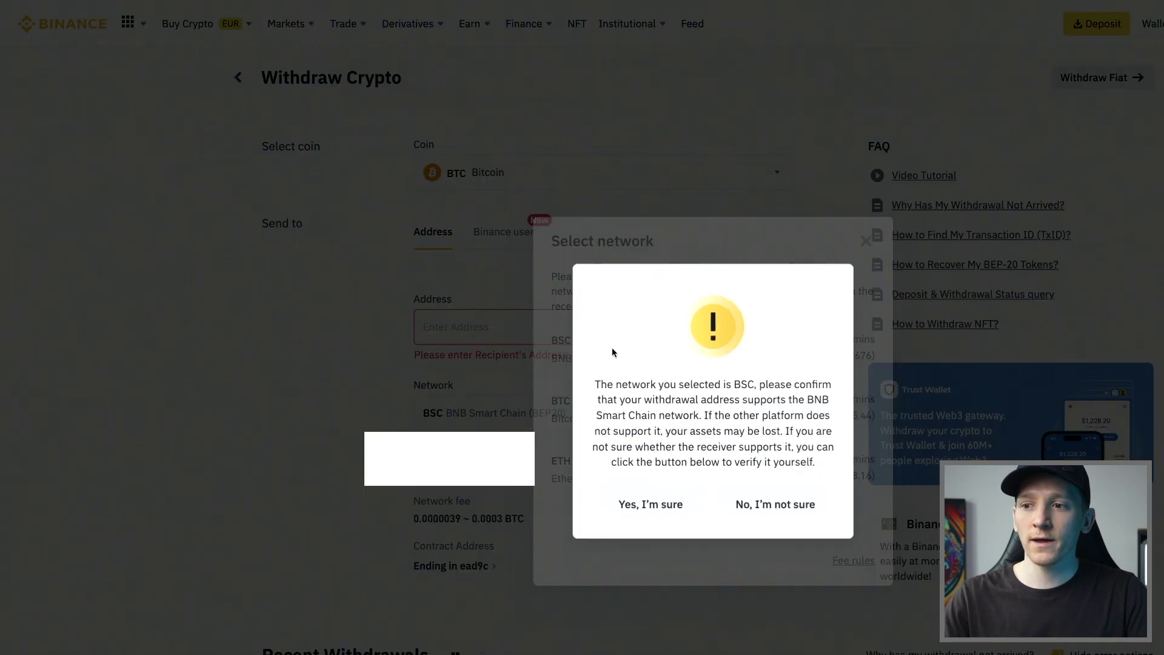
{"action": "left_click", "coordinate": [652, 501]}
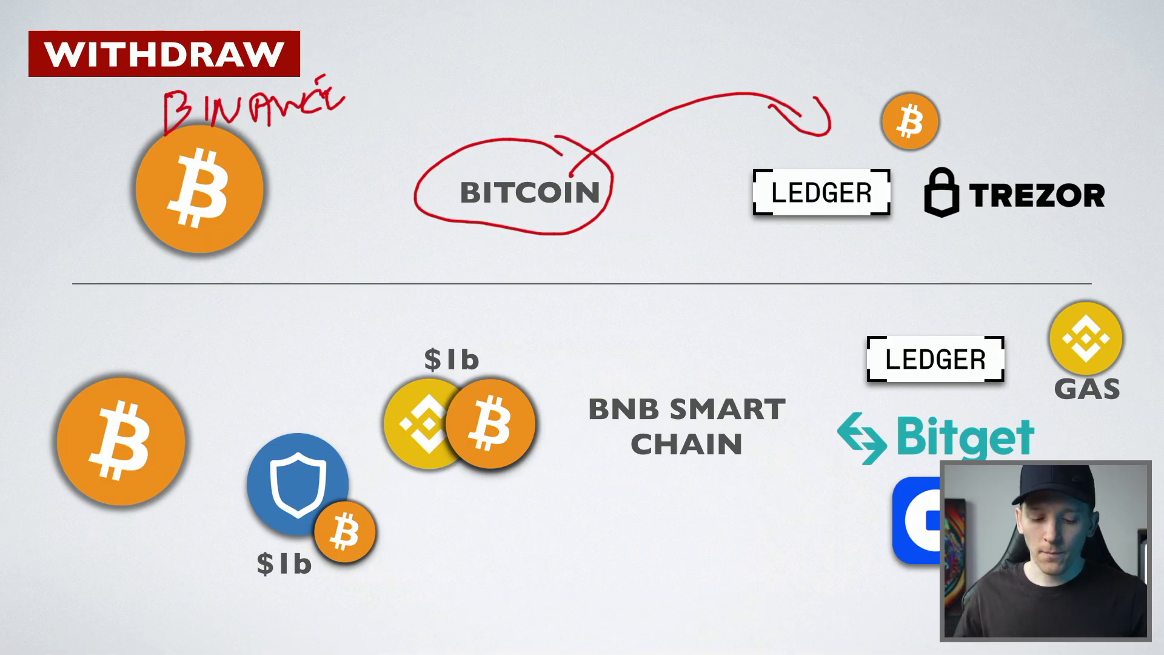
{"action": "left_click_drag", "start_coordinate": [43, 556], "coordinate": [197, 532]}
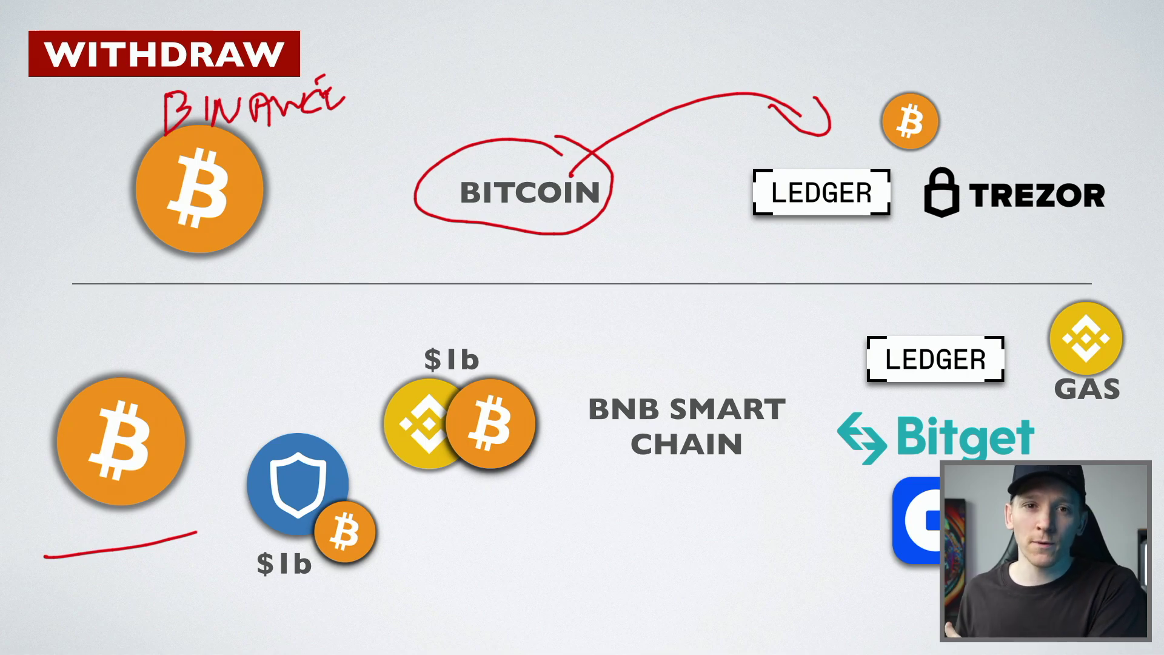
{"action": "key", "text": "ctrl+z"}
{"action": "mouse_move", "coordinate": [189, 422]}
{"action": "left_mouse_down"}
{"action": "mouse_move", "coordinate": [218, 393]}
{"action": "mouse_move", "coordinate": [277, 432]}
{"action": "mouse_move", "coordinate": [266, 424]}
{"action": "left_mouse_up"}
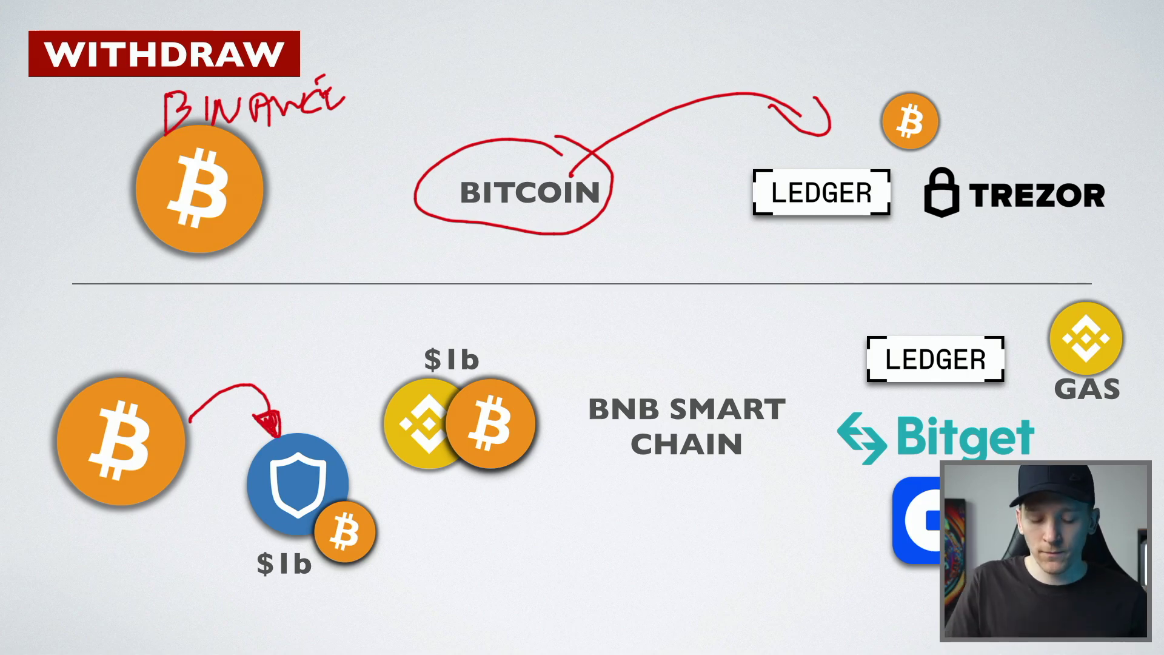
{"action": "left_click_drag", "start_coordinate": [236, 615], "coordinate": [367, 587]}
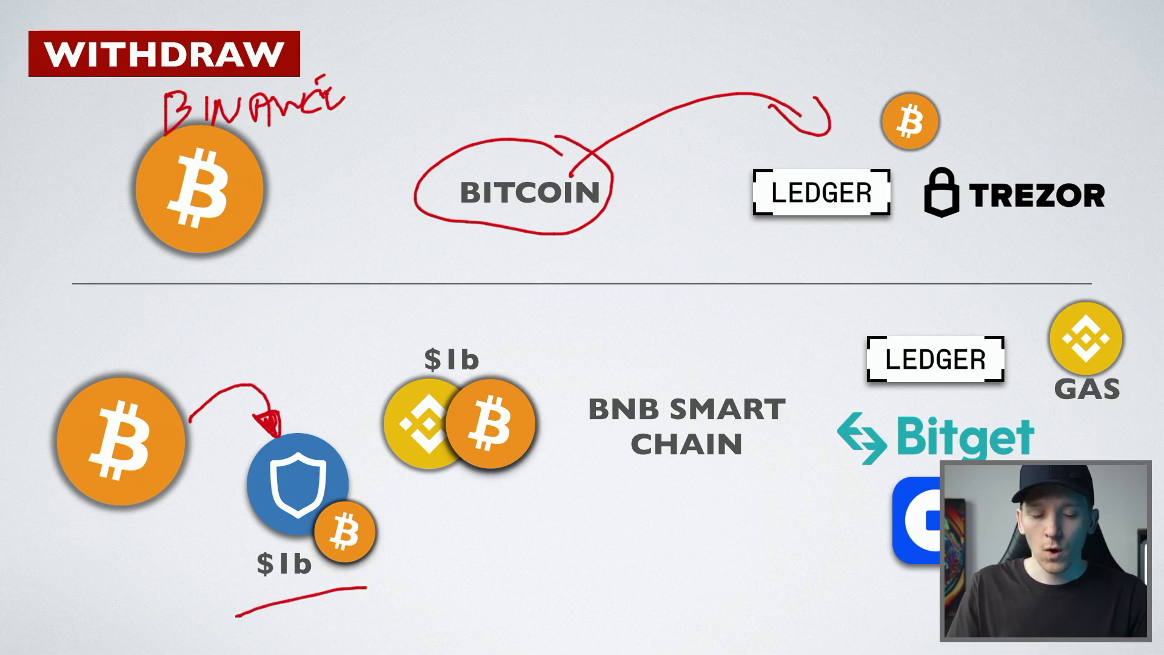
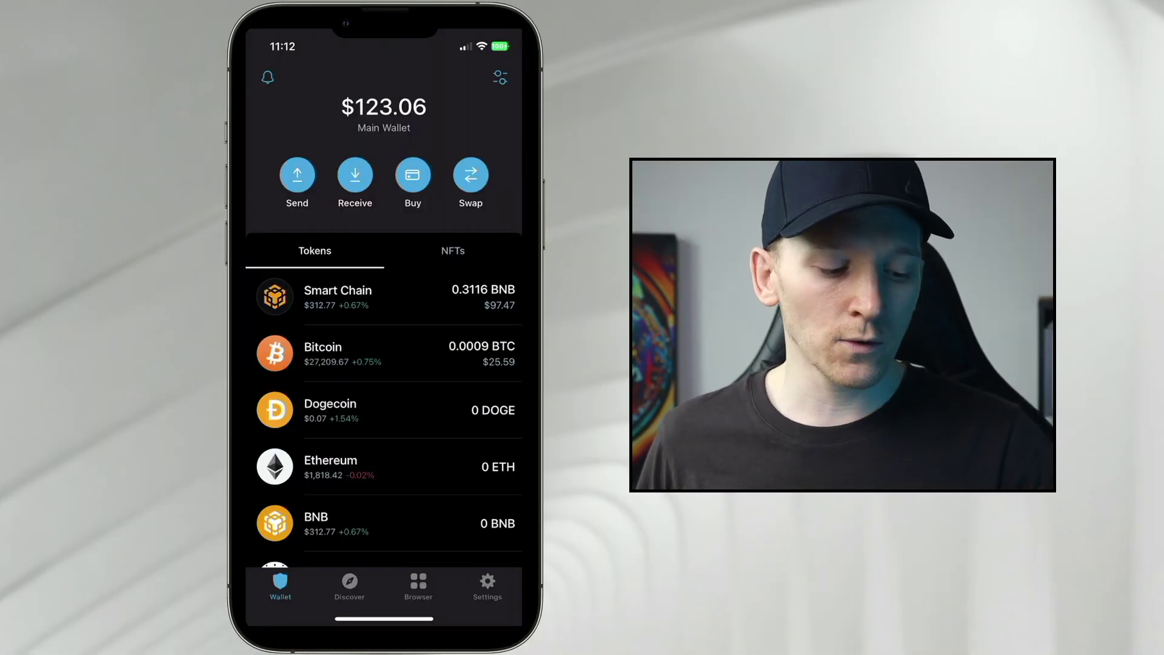
Step: Copy the Binance-Peg BTCB Token address from the mobile wallet and paste it as the BTC withdrawal address on Binance
{"action": "scroll", "coordinate": [384, 412], "scroll_direction": "down", "scroll_amount": 5}
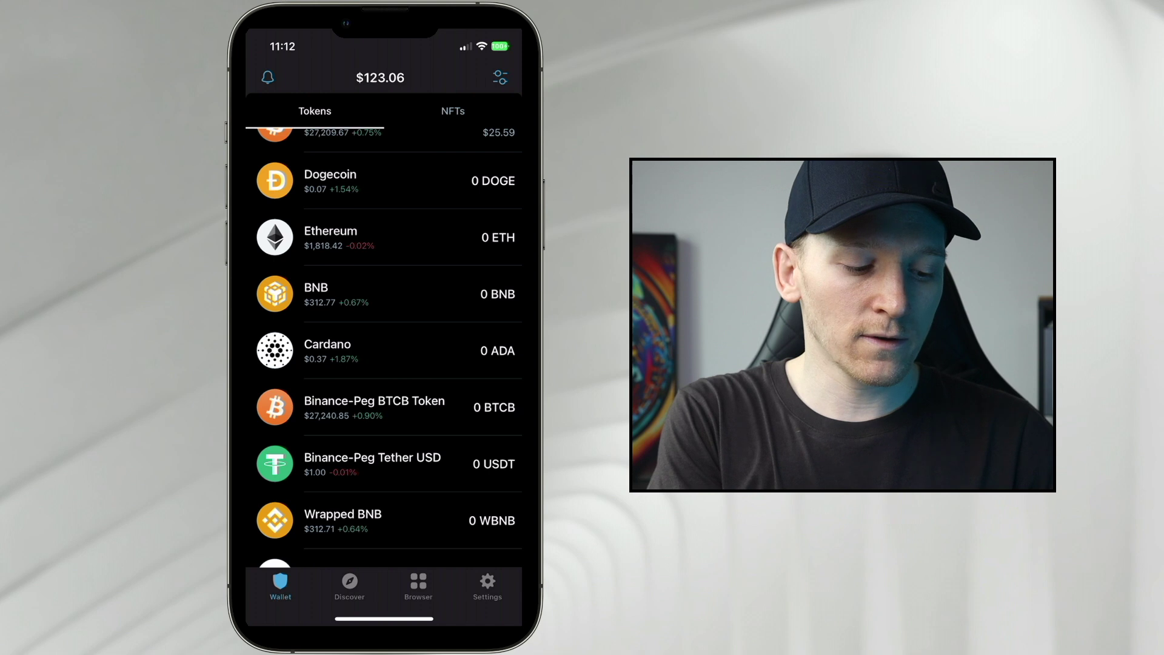
{"action": "left_click", "coordinate": [374, 407]}
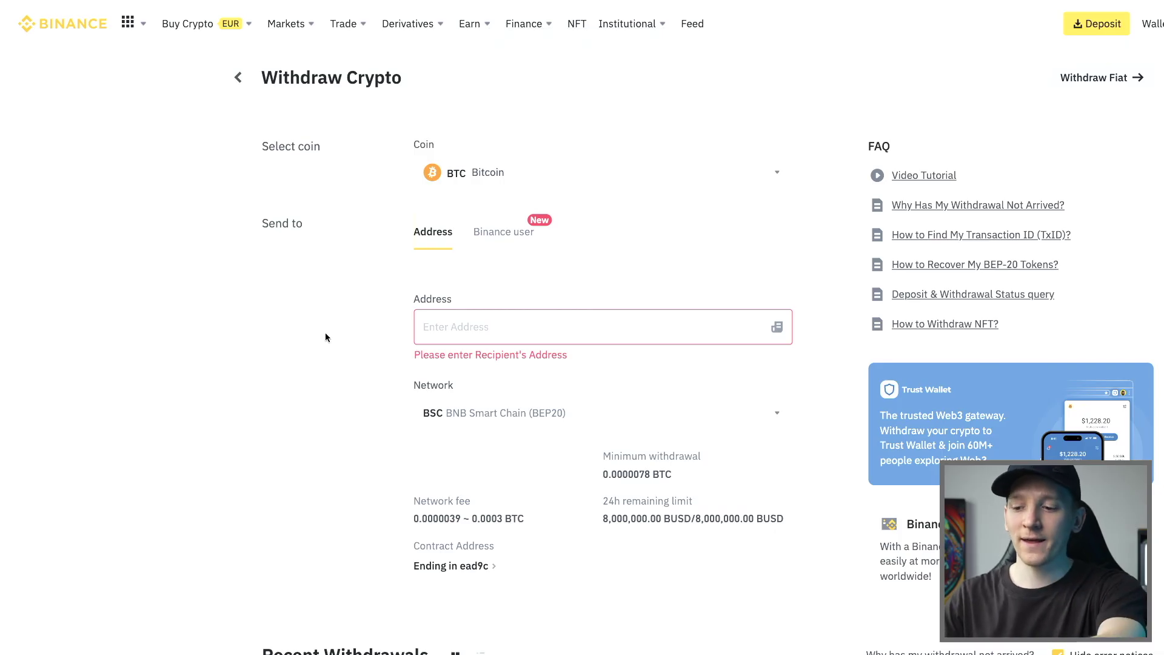
{"action": "left_click", "coordinate": [440, 326]}
{"action": "key", "text": "ctrl+v"}
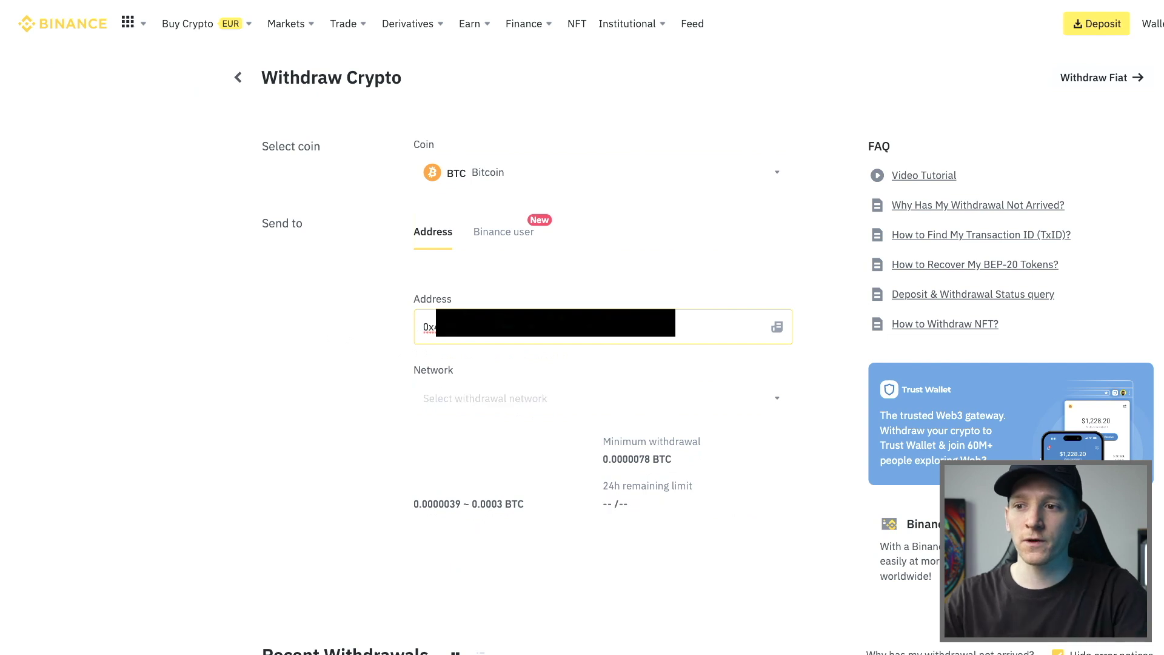
Step: Set the withdrawal network to BSC BNB Smart Chain (BEP20) and confirm that the pasted address supports it
{"action": "left_click", "coordinate": [465, 401]}
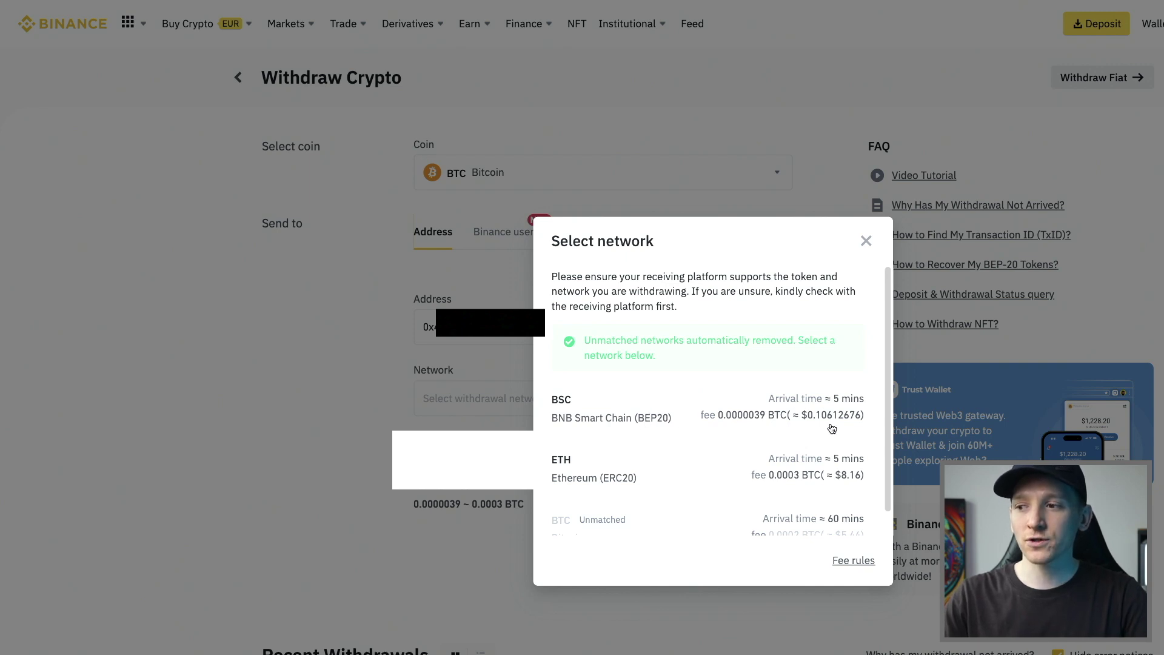
{"action": "scroll", "coordinate": [605, 424], "scroll_direction": "down", "scroll_amount": 1}
{"action": "scroll", "coordinate": [602, 421], "scroll_direction": "up", "scroll_amount": 1}
{"action": "left_click", "coordinate": [598, 418]}
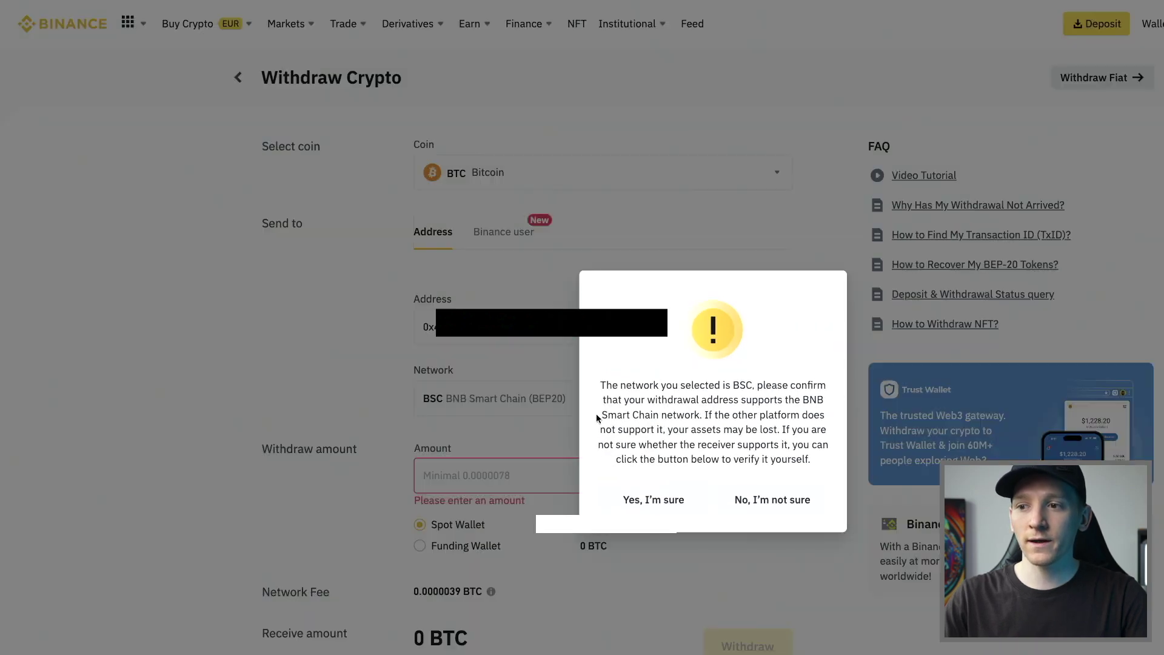
{"action": "left_click", "coordinate": [645, 499]}
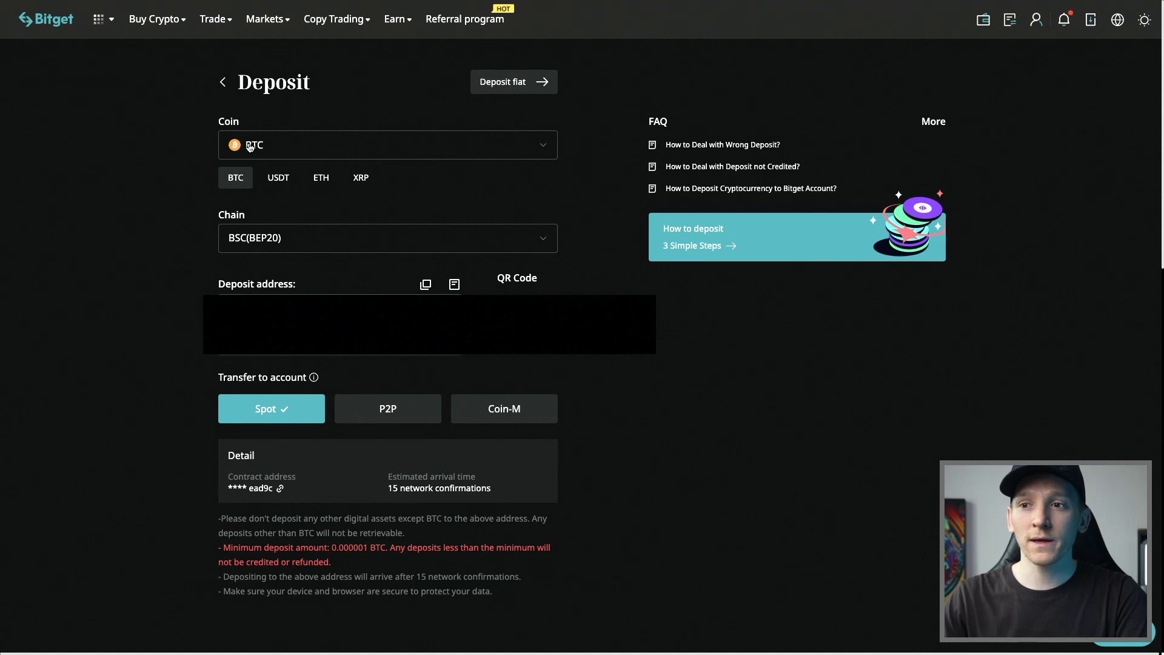
Step: Check the BTC deposit chains on Bitget, confirm BSC(BEP20), and return to the withdrawal amount on Binance
{"action": "left_click", "coordinate": [297, 239]}
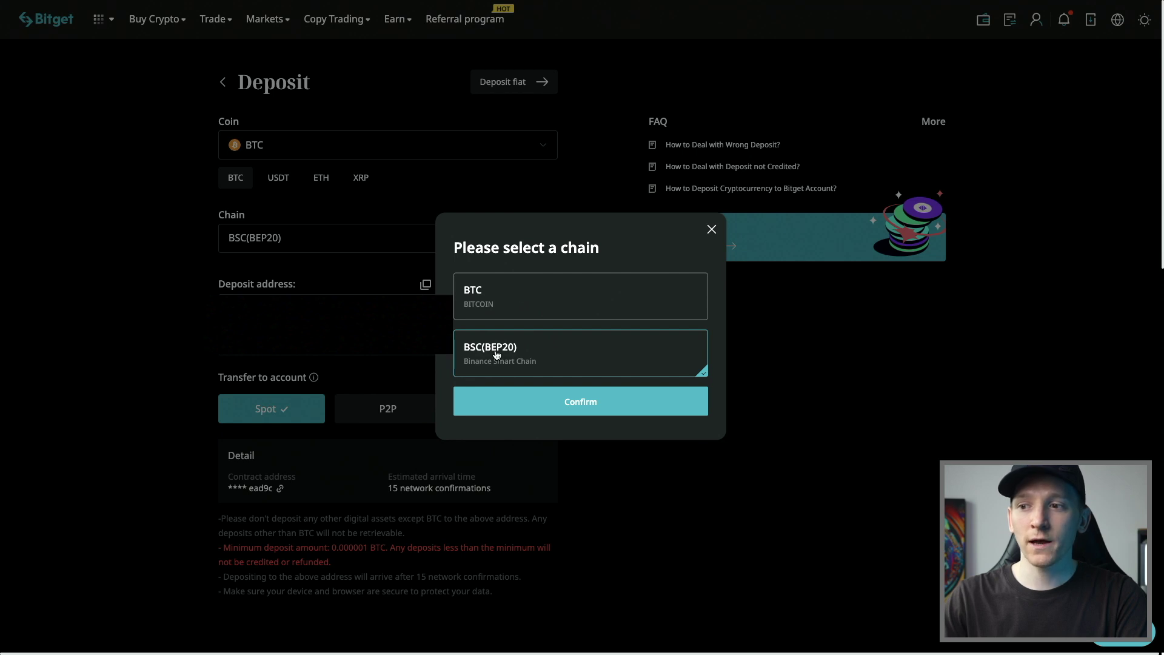
{"action": "left_click", "coordinate": [514, 408]}
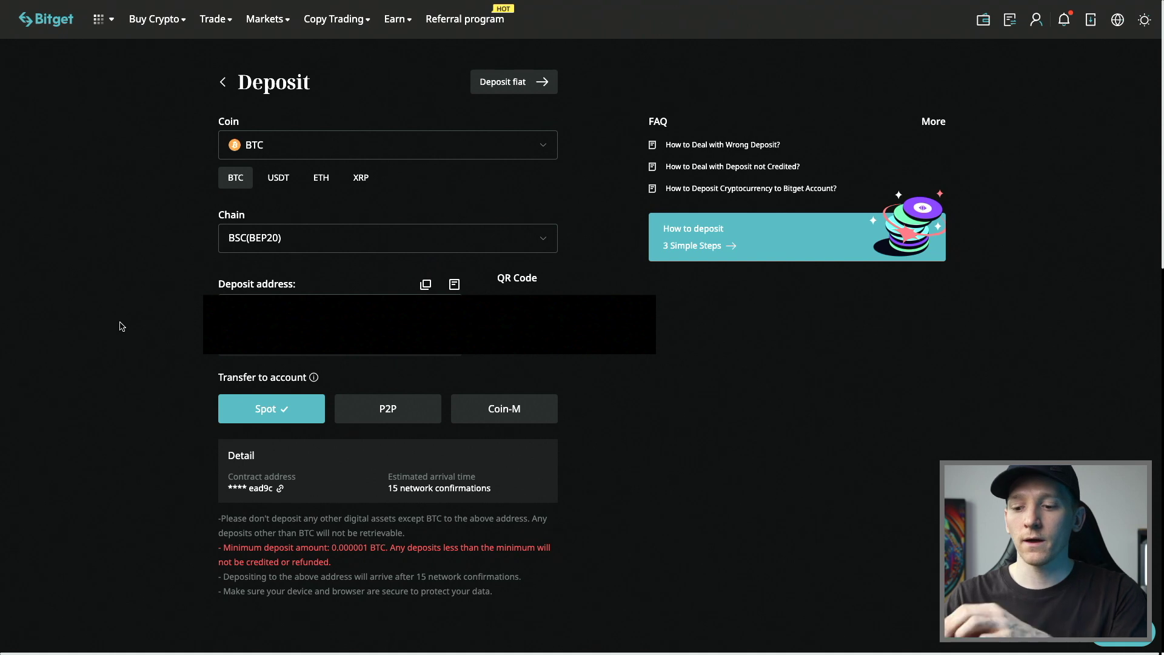
{"action": "key", "text": "alt+Tab"}
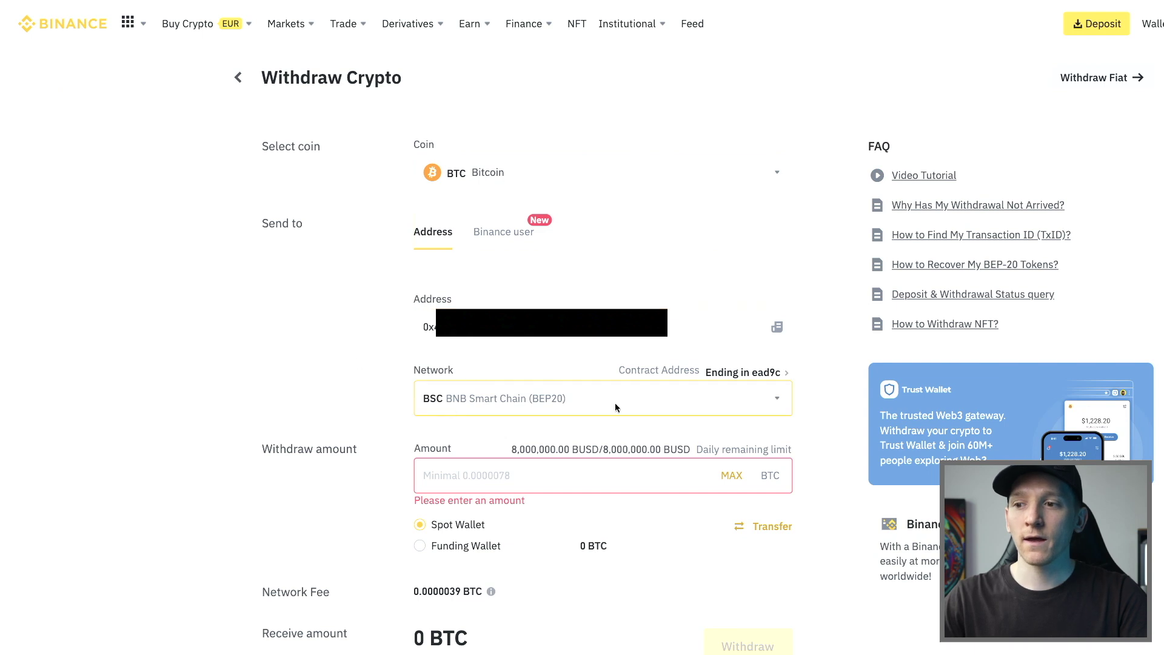
{"action": "left_click", "coordinate": [448, 475]}
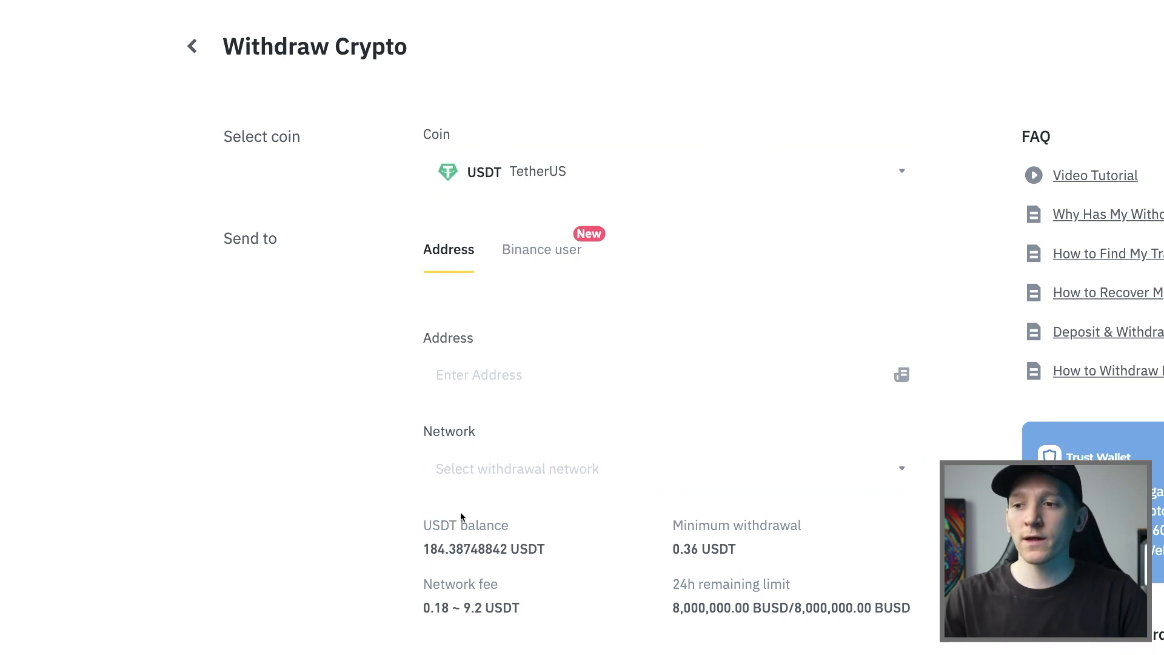
Step: Examine the networks offered for the USDT withdrawal with their fees and arrival times, then close the list
{"action": "left_click", "coordinate": [530, 471]}
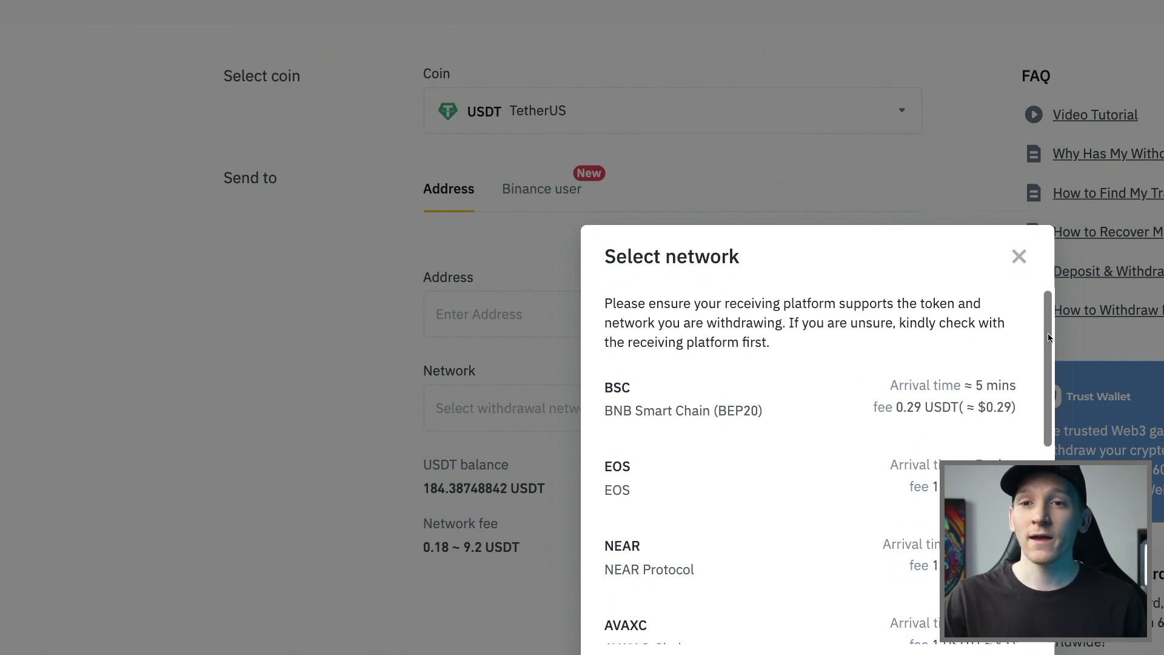
{"action": "left_click_drag", "start_coordinate": [1048, 340], "coordinate": [1038, 488]}
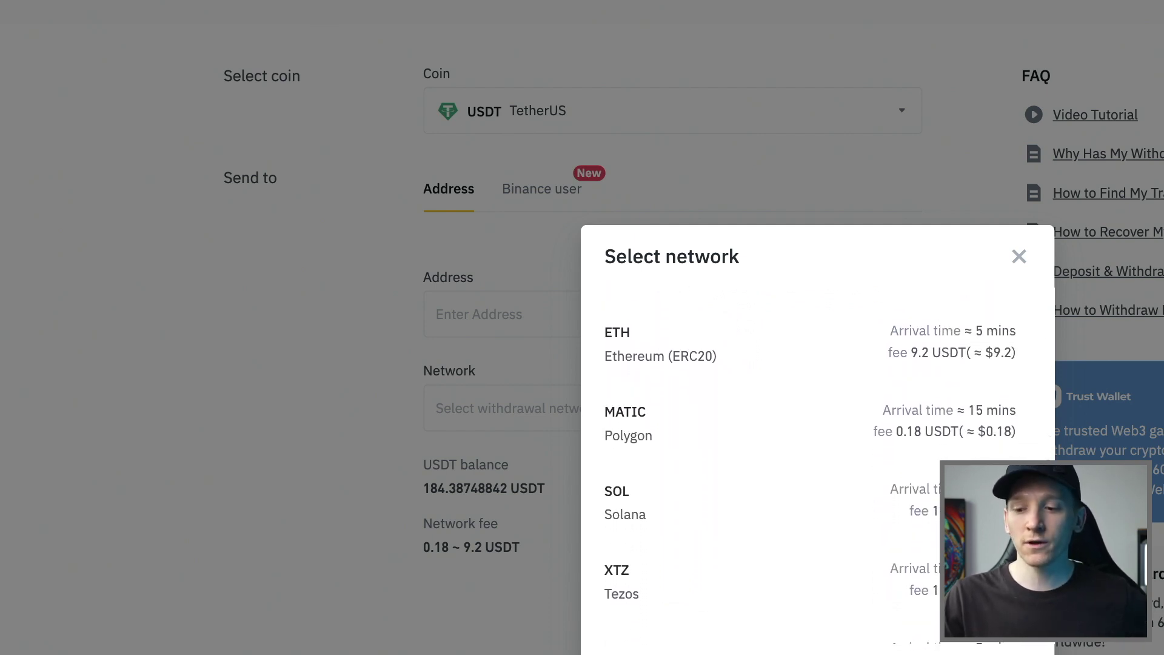
{"action": "left_click_drag", "start_coordinate": [1038, 488], "coordinate": [1038, 488]}
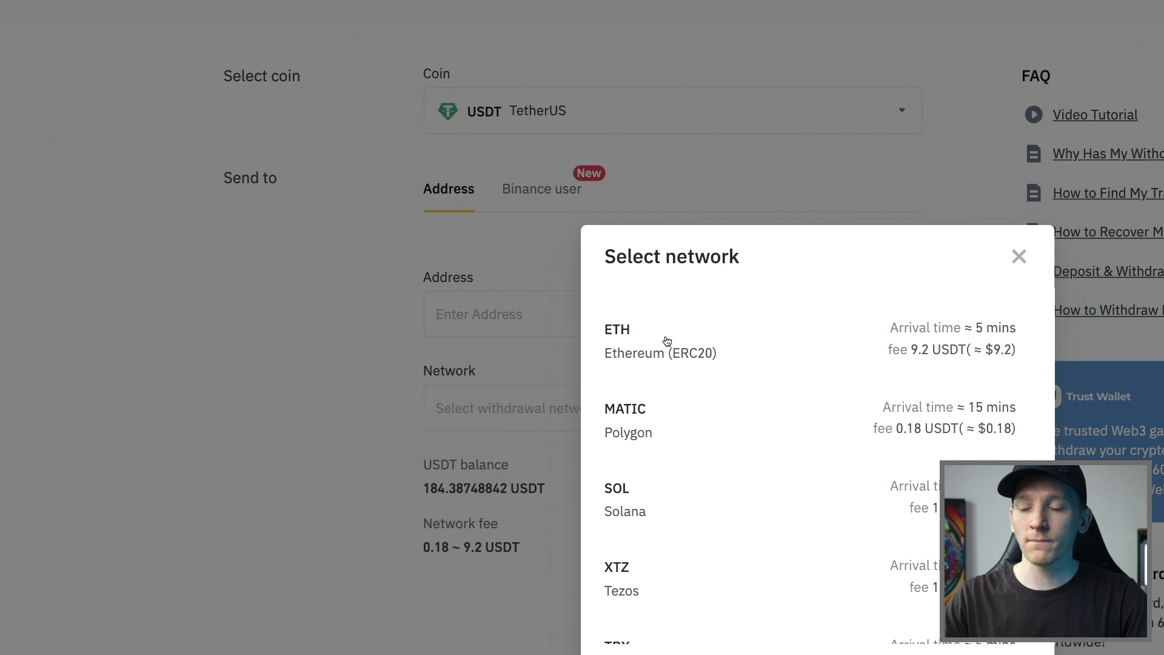
{"action": "left_click", "coordinate": [1018, 260]}
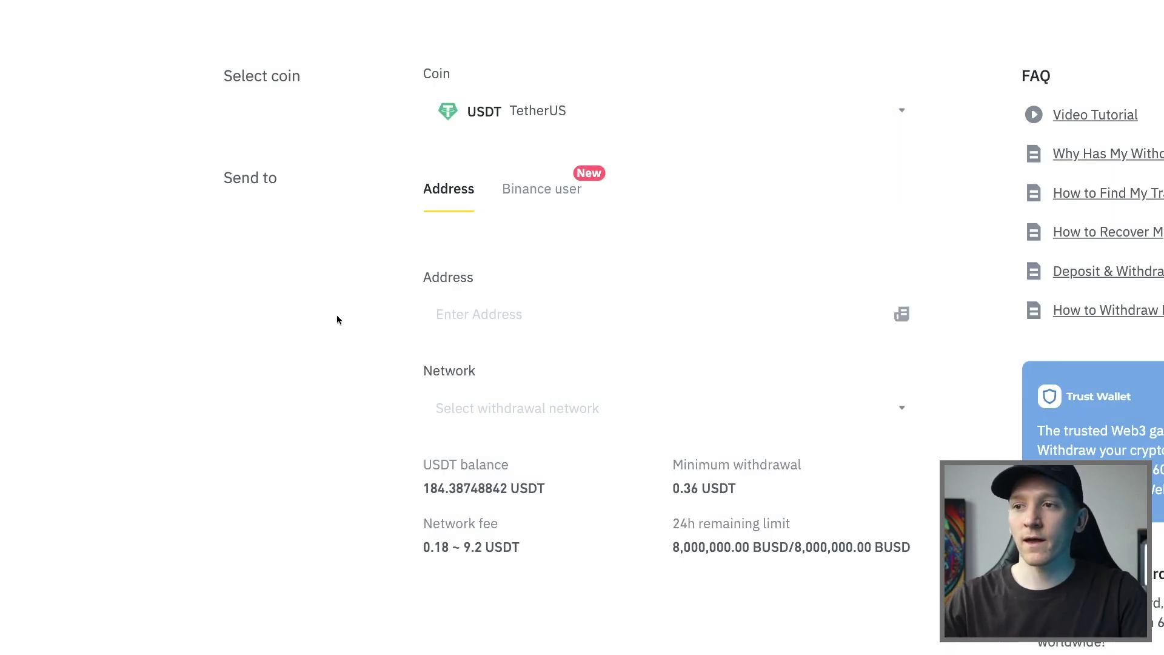
Step: Copy the account address from the MetaMask wallet and paste it as the recipient address of the USDT withdrawal
{"action": "key", "text": "alt+shift+m"}
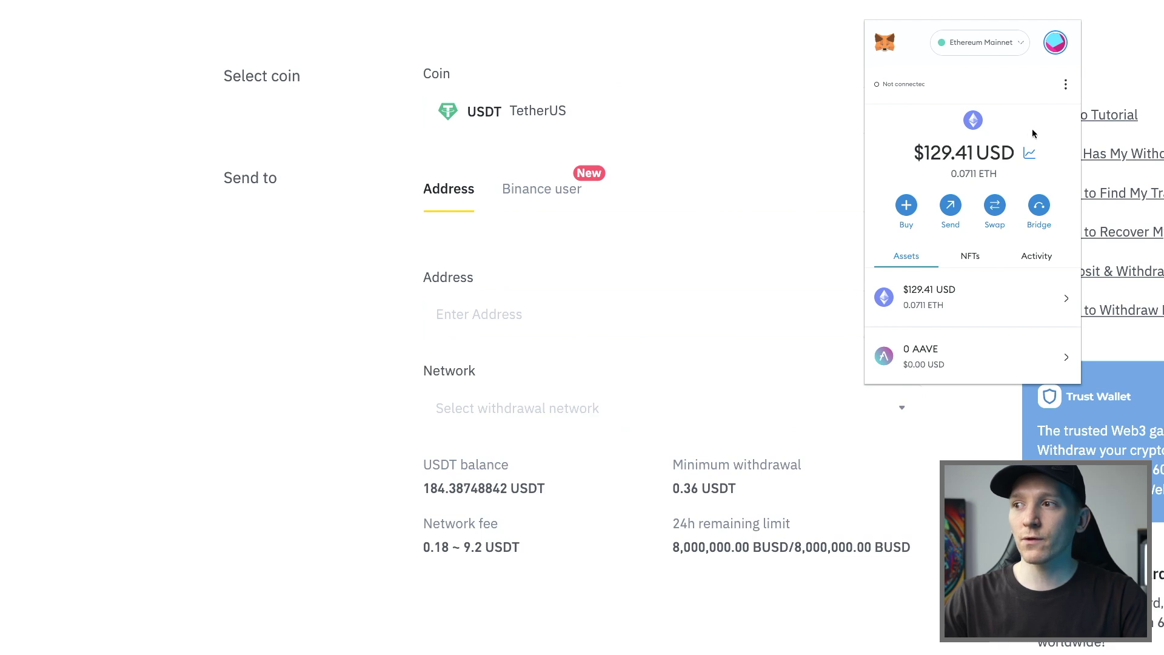
{"action": "left_click", "coordinate": [353, 253]}
{"action": "left_click", "coordinate": [474, 313]}
{"action": "key", "text": "ctrl+v"}
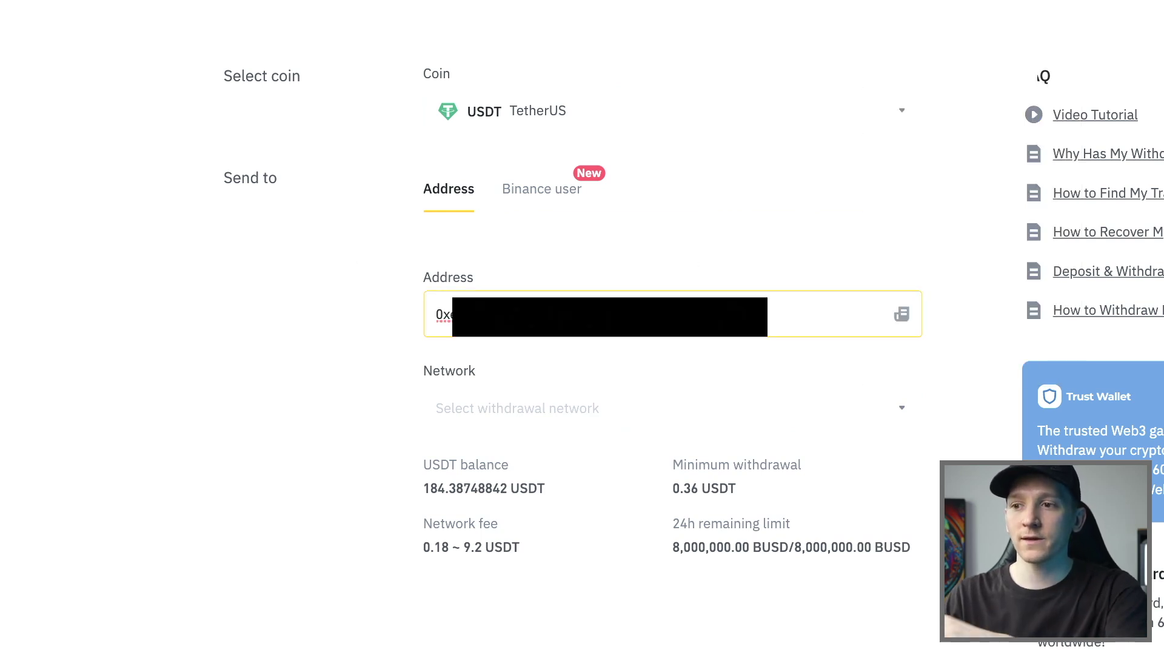
Step: Examine which withdrawal networks match the pasted MetaMask address and compare their USDT fees and arrival times, then close the network selection
{"action": "left_click", "coordinate": [316, 385]}
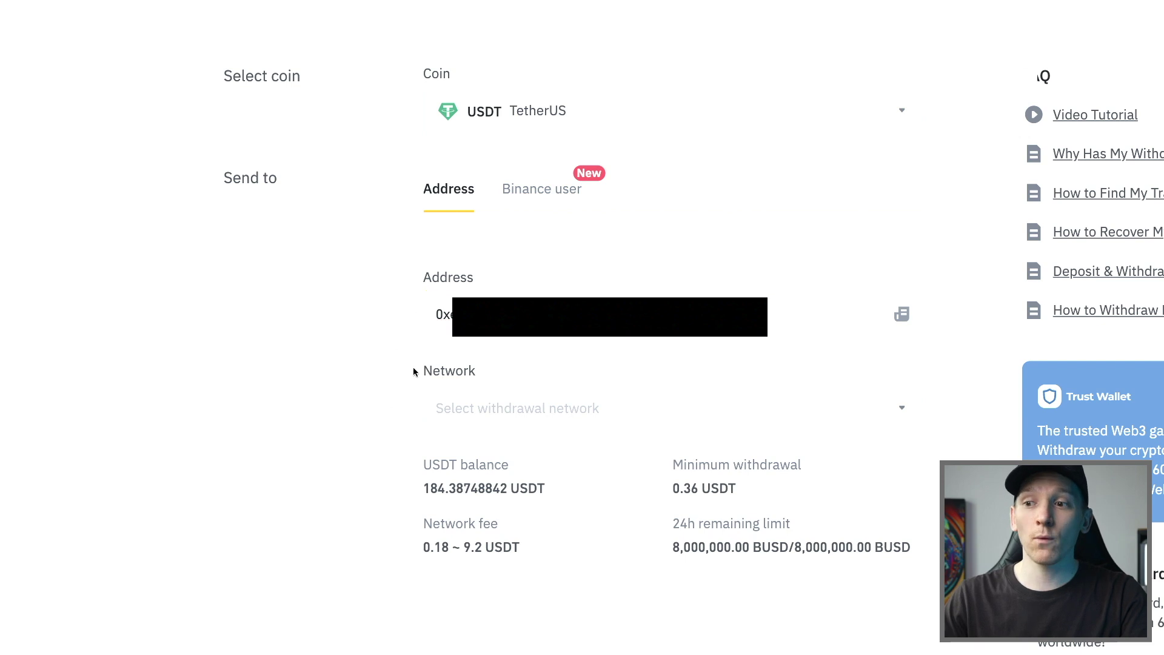
{"action": "left_click", "coordinate": [489, 412]}
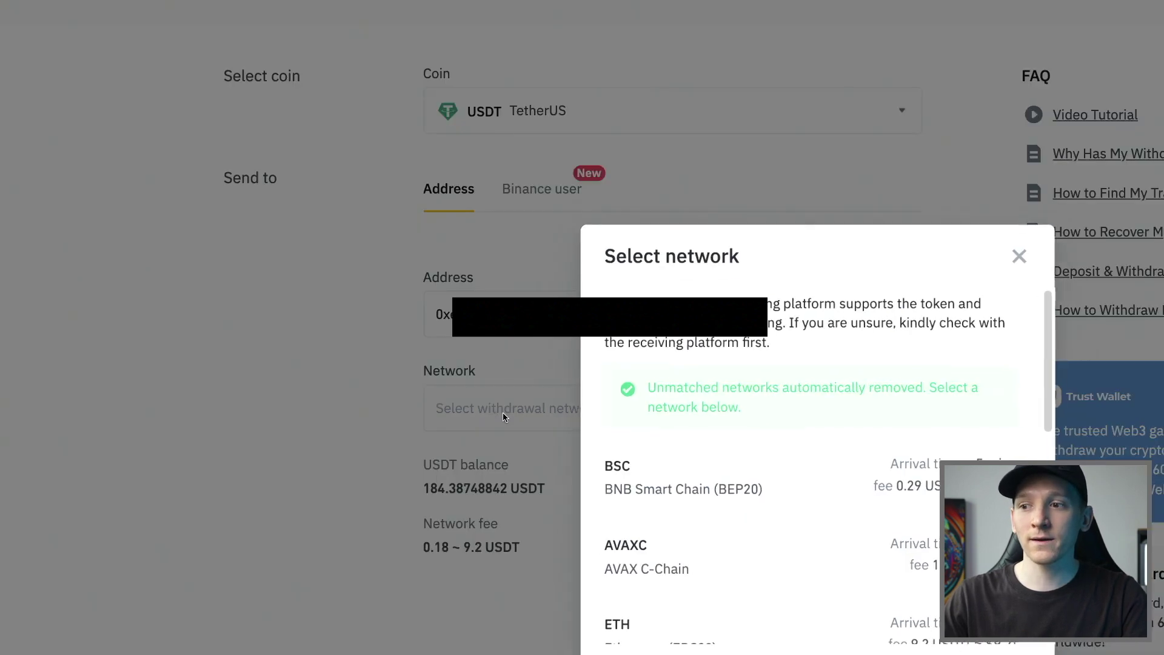
{"action": "scroll", "coordinate": [749, 476], "scroll_direction": "down", "scroll_amount": 1}
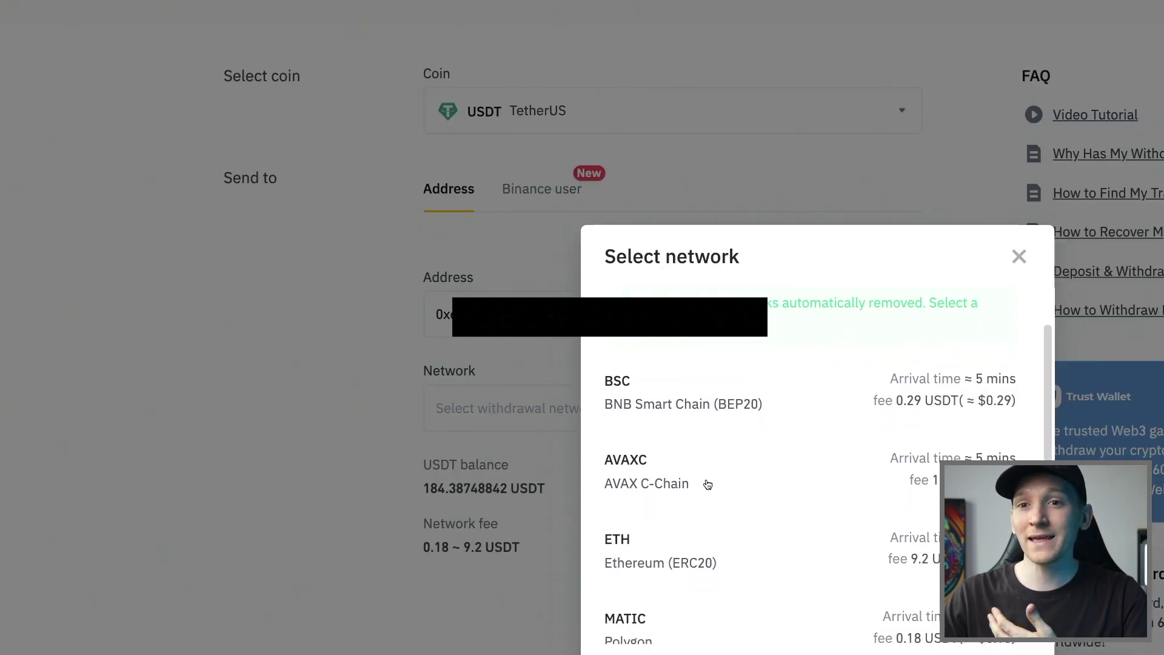
{"action": "scroll", "coordinate": [708, 484], "scroll_direction": "up", "scroll_amount": 2}
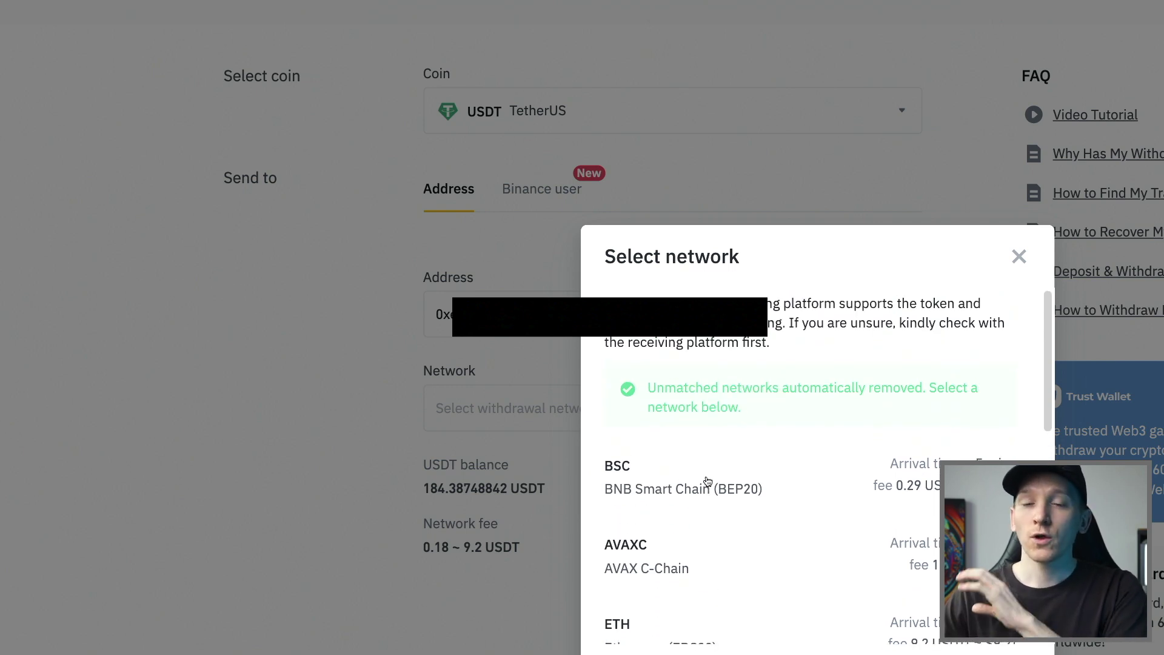
{"action": "scroll", "coordinate": [707, 482], "scroll_direction": "down", "scroll_amount": 1}
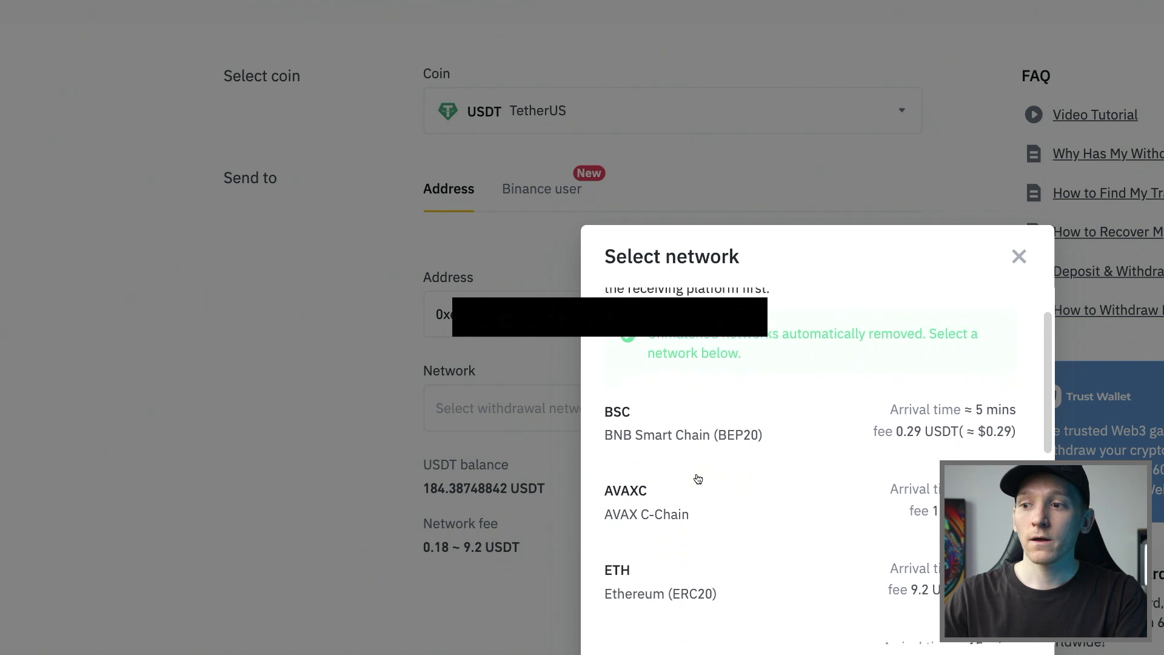
{"action": "scroll", "coordinate": [697, 479], "scroll_direction": "down", "scroll_amount": 3}
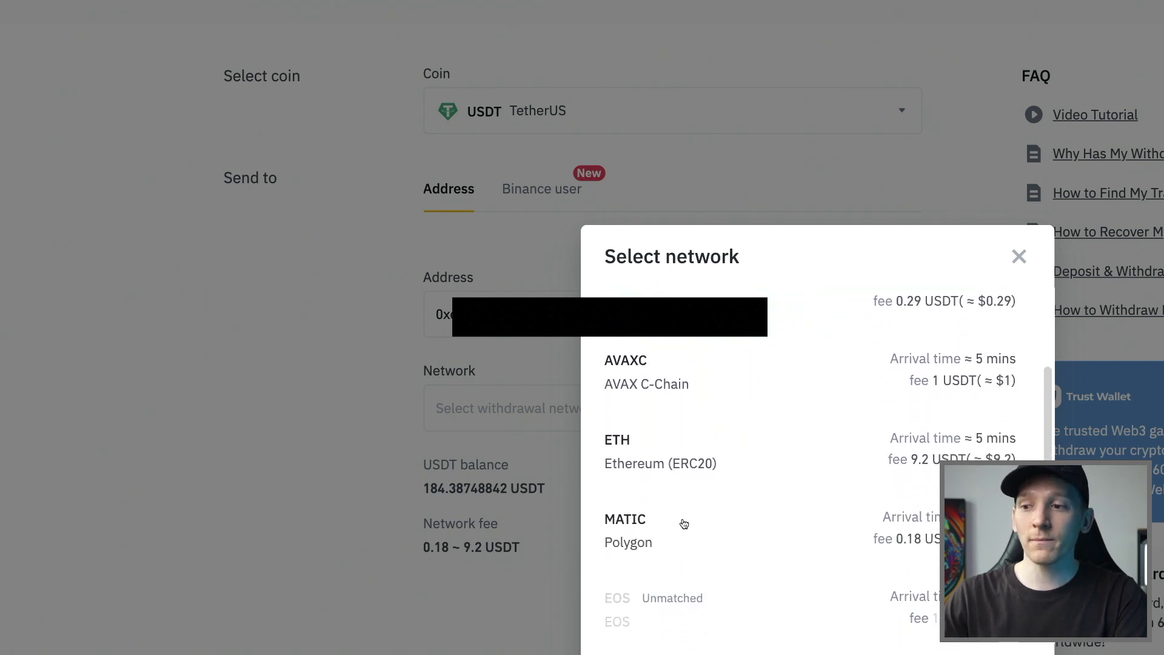
{"action": "scroll", "coordinate": [683, 523], "scroll_direction": "down", "scroll_amount": 2}
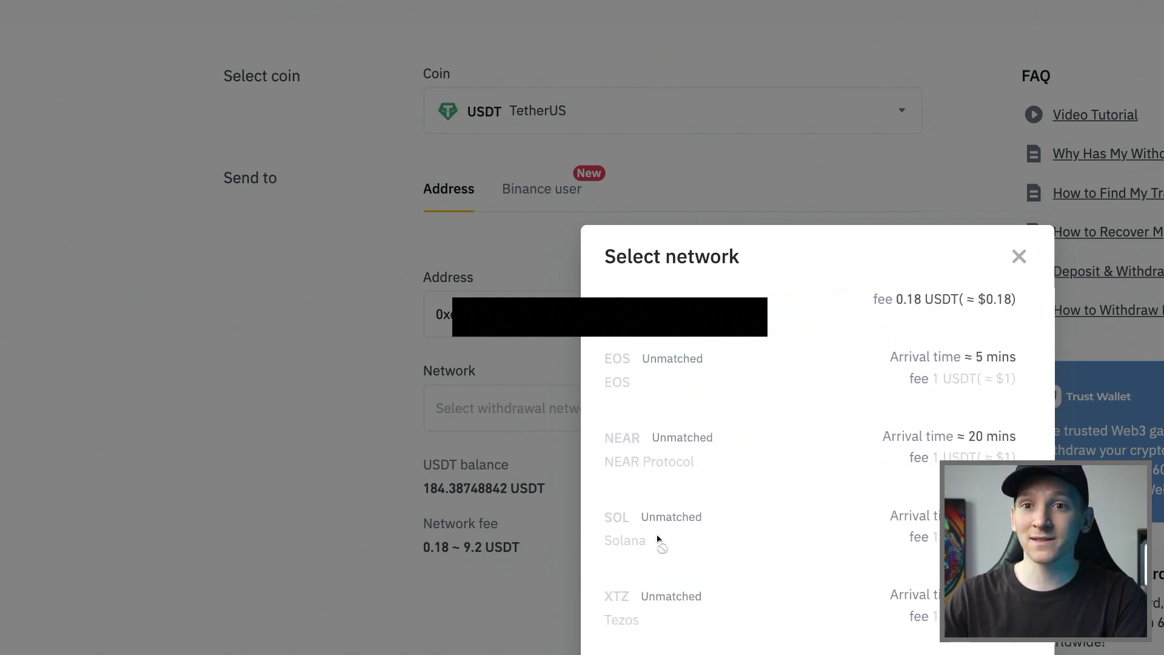
{"action": "scroll", "coordinate": [667, 532], "scroll_direction": "up", "scroll_amount": 1}
{"action": "scroll", "coordinate": [667, 532], "scroll_direction": "up", "scroll_amount": 4}
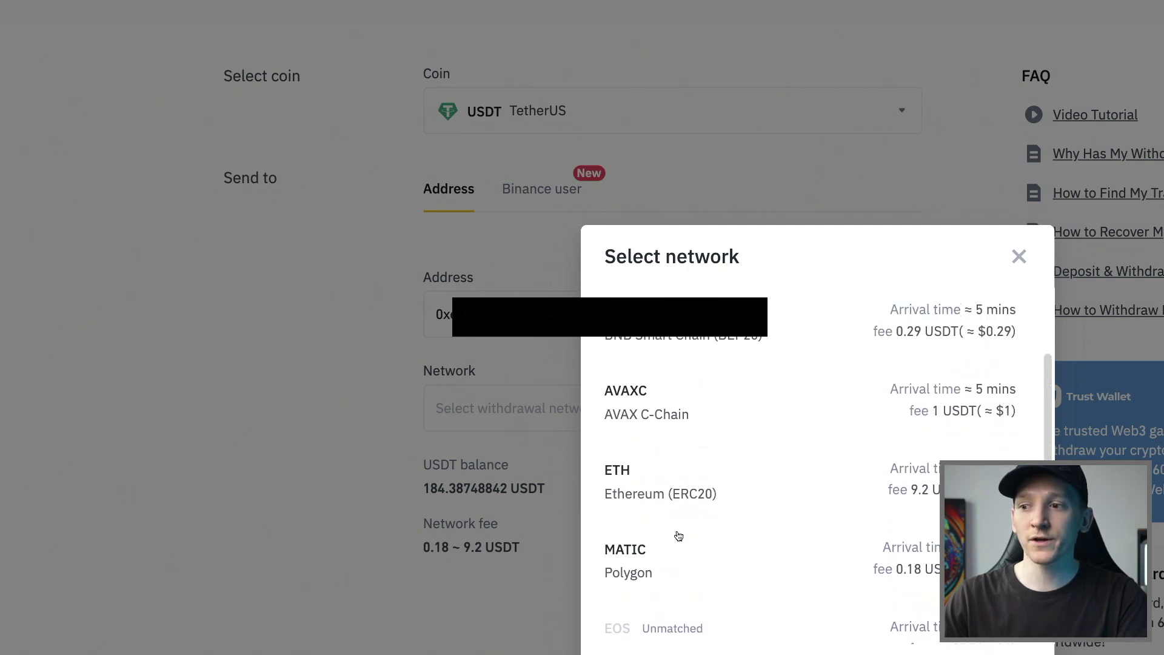
{"action": "scroll", "coordinate": [704, 464], "scroll_direction": "down", "scroll_amount": 1}
{"action": "scroll", "coordinate": [673, 476], "scroll_direction": "up", "scroll_amount": 1}
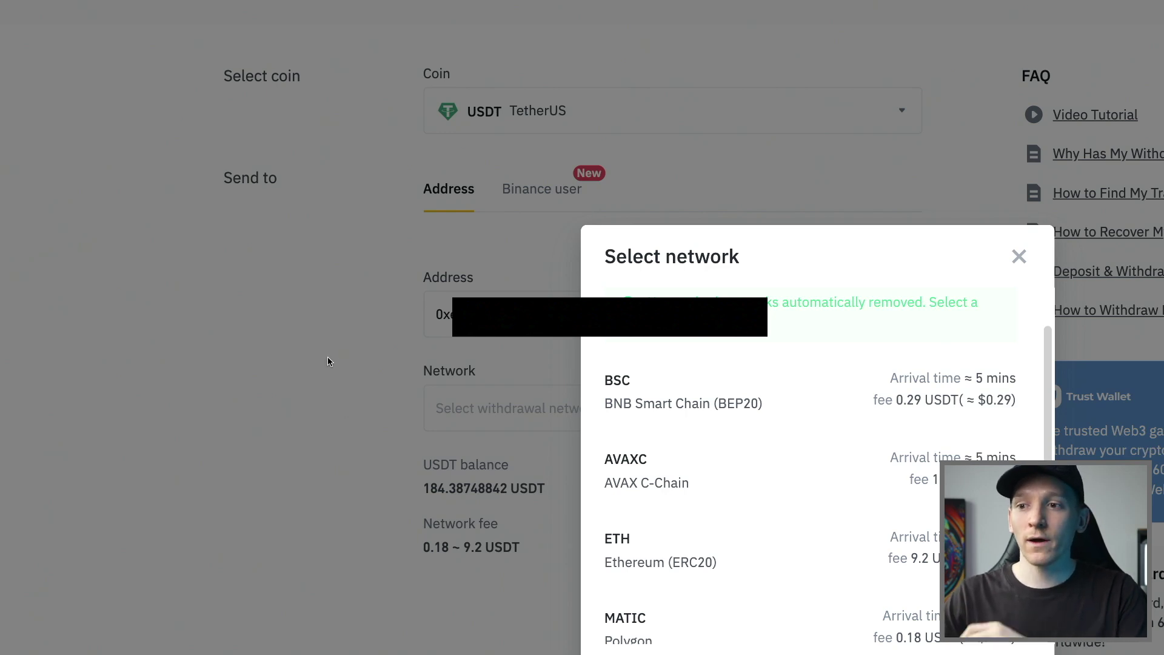
{"action": "left_click", "coordinate": [1018, 257]}
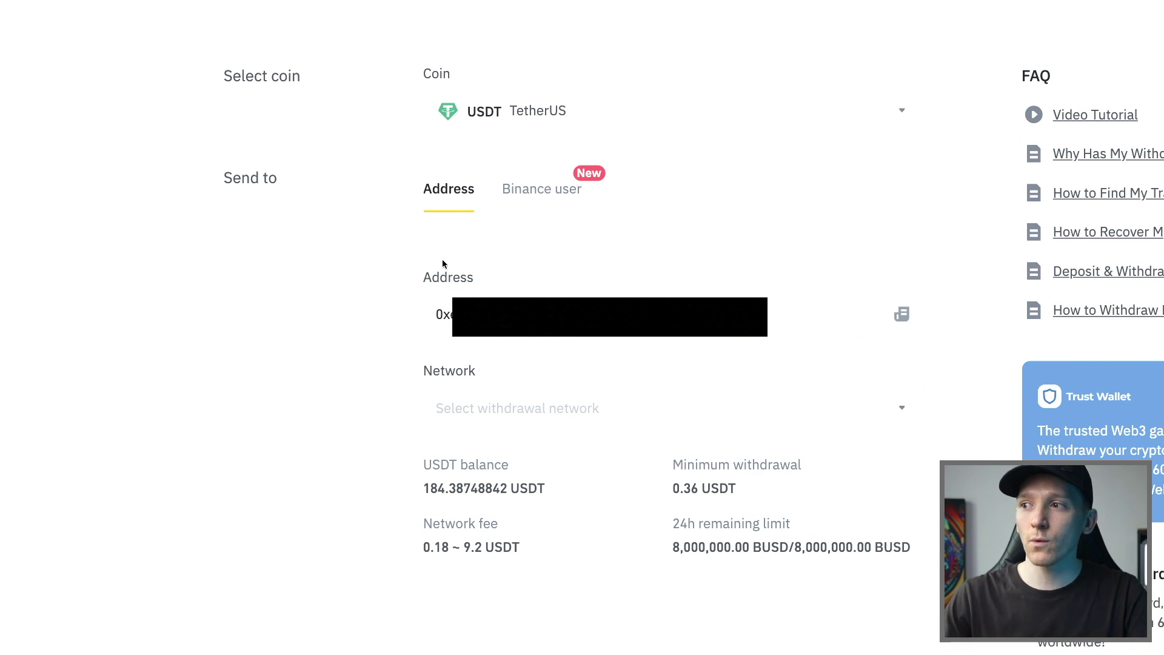
Step: Open the MetaMask wallet and display its list of configured networks
{"action": "key", "text": "alt+shift+m"}
{"action": "left_click", "coordinate": [1005, 52]}
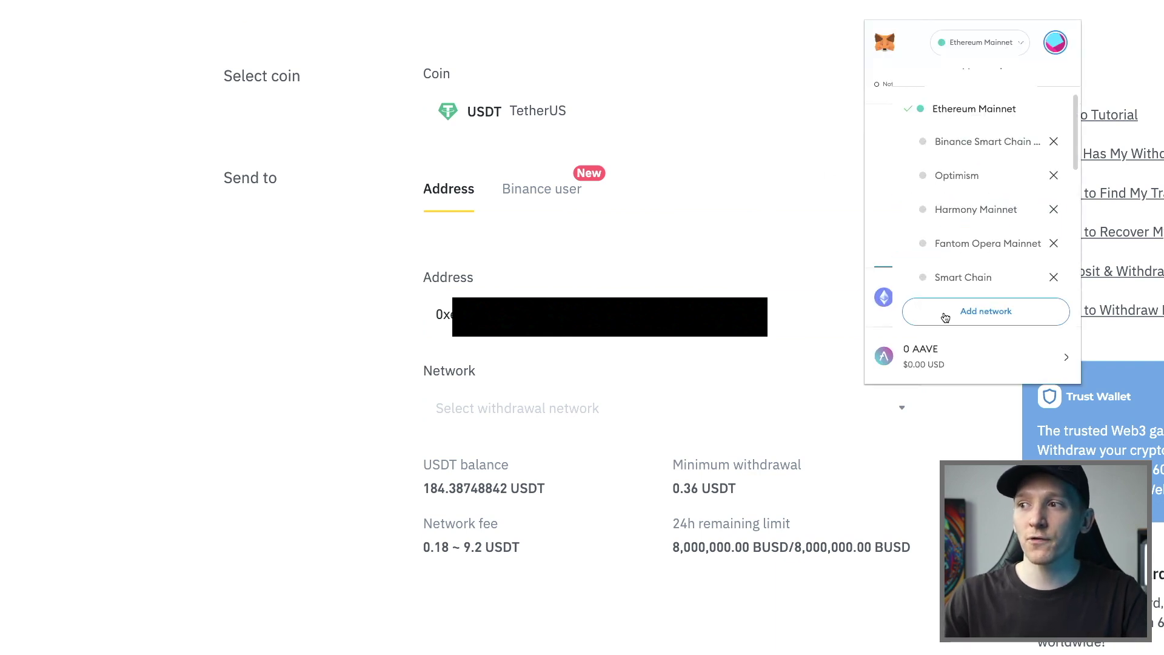